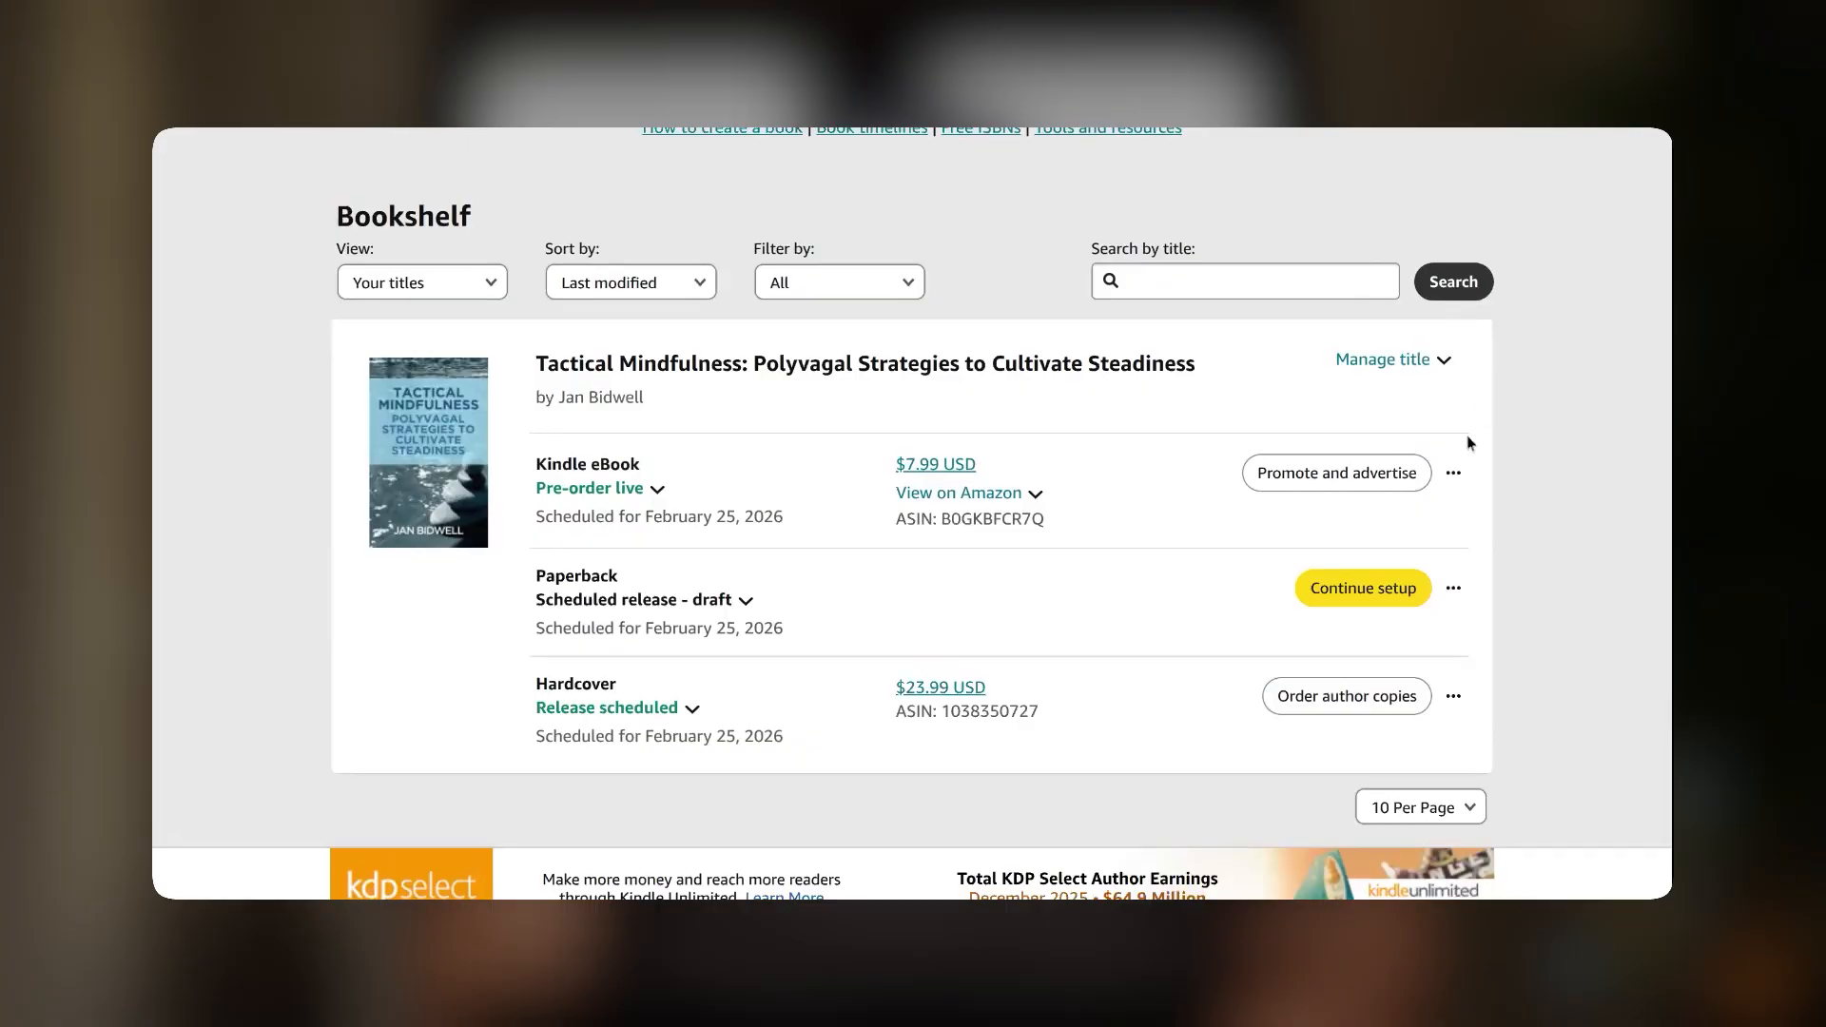
Open the options for the Kindle eBook edition of Tactical Mindfulness and read through the book's Description text
{"action": "left_click", "coordinate": [1454, 475]}
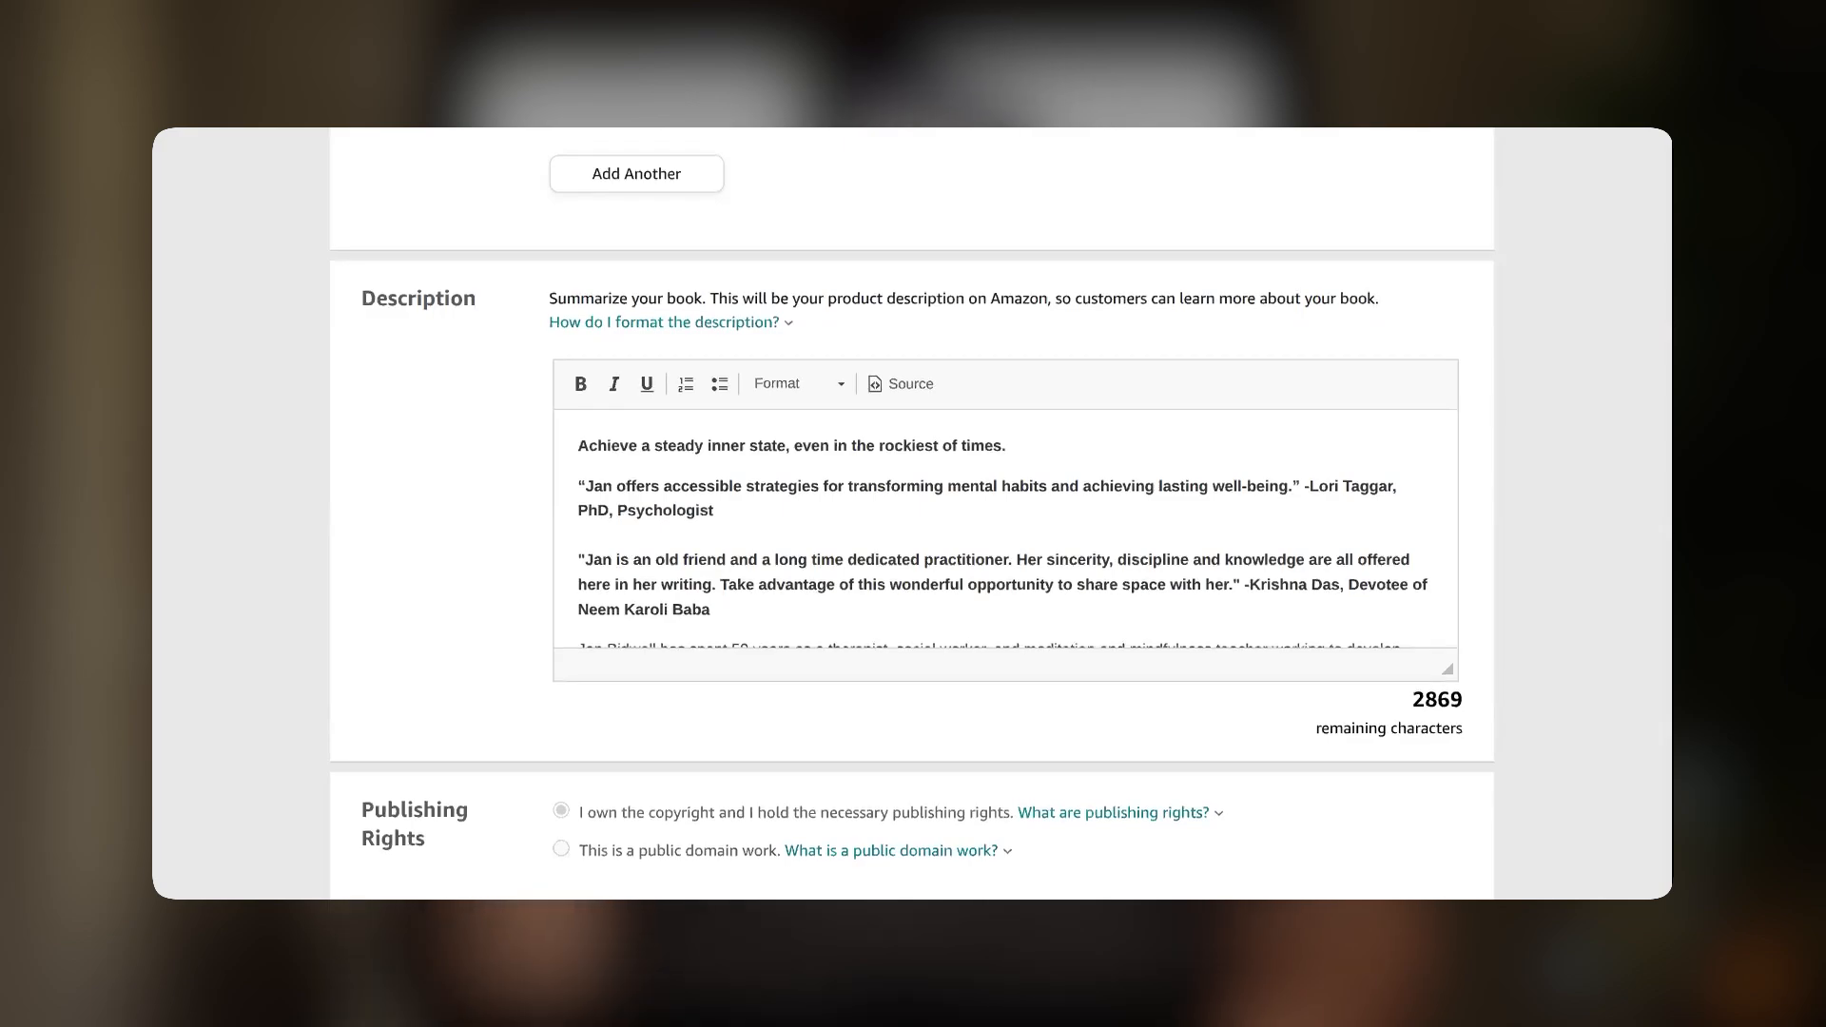
{"action": "scroll", "coordinate": [1566, 317], "scroll_direction": "down", "scroll_amount": 1}
{"action": "left_click", "coordinate": [905, 484]}
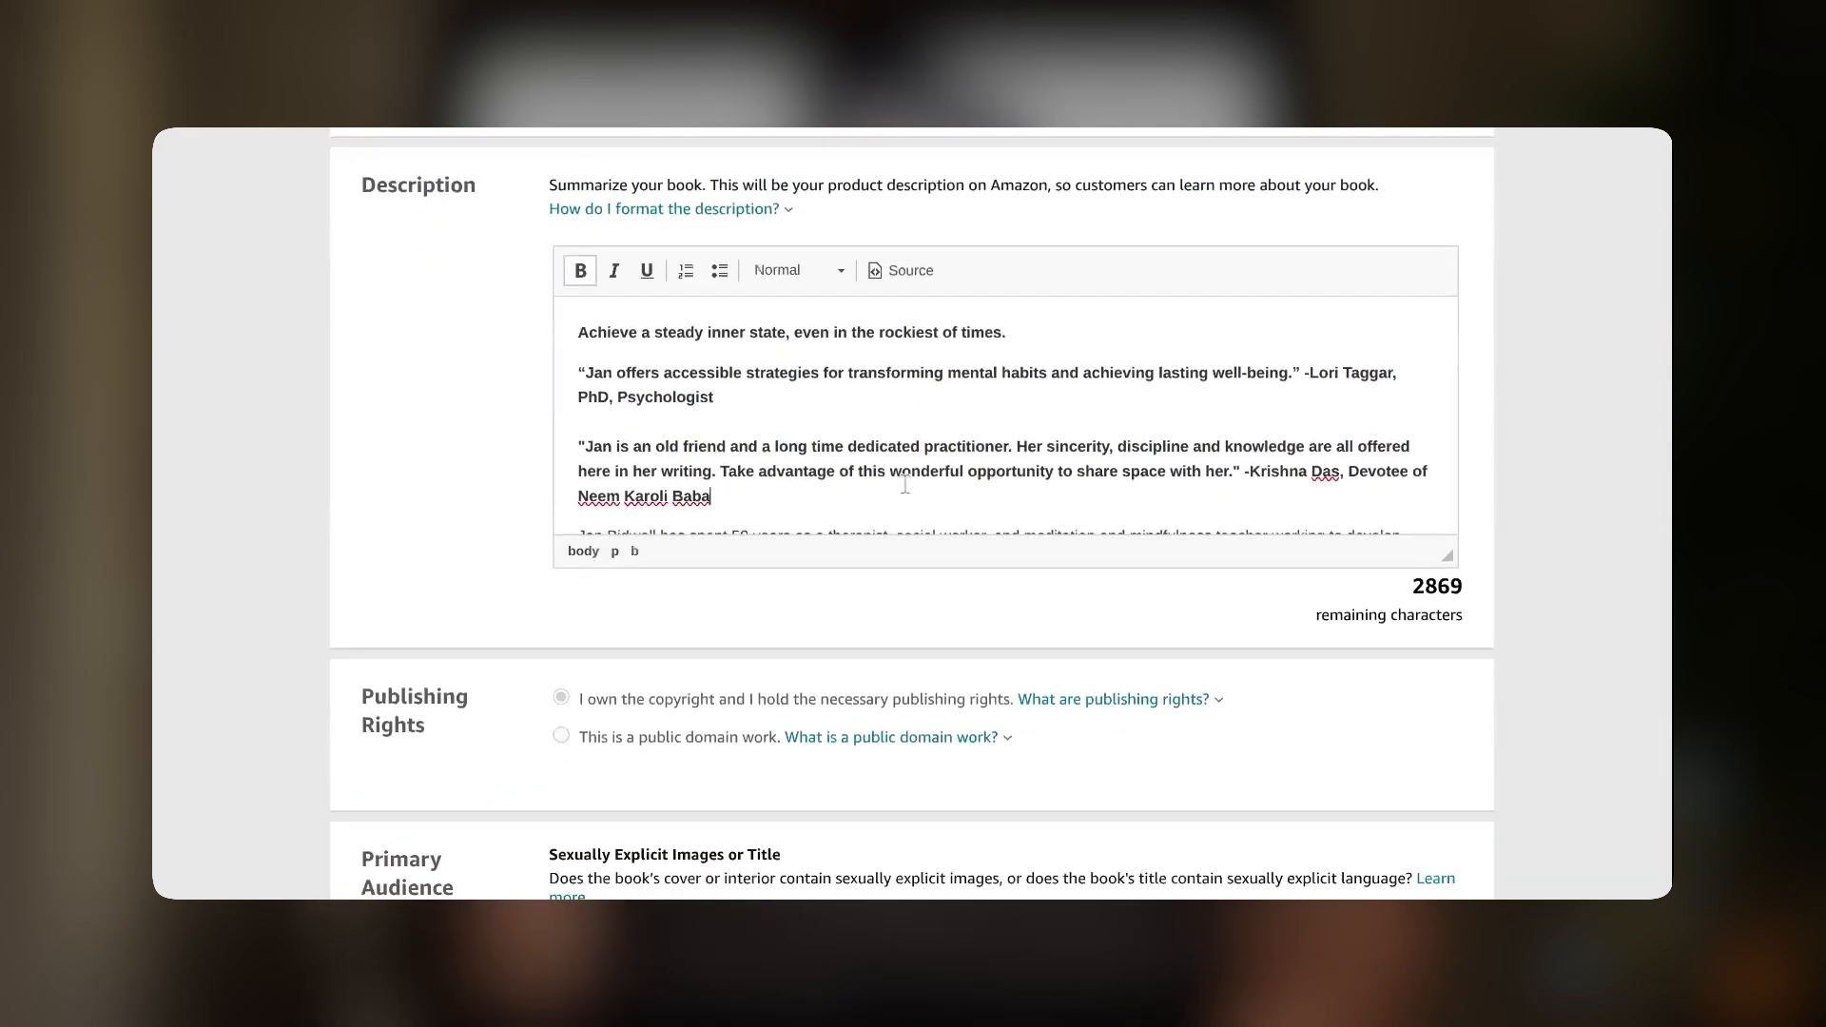
{"action": "key", "text": "Down"}
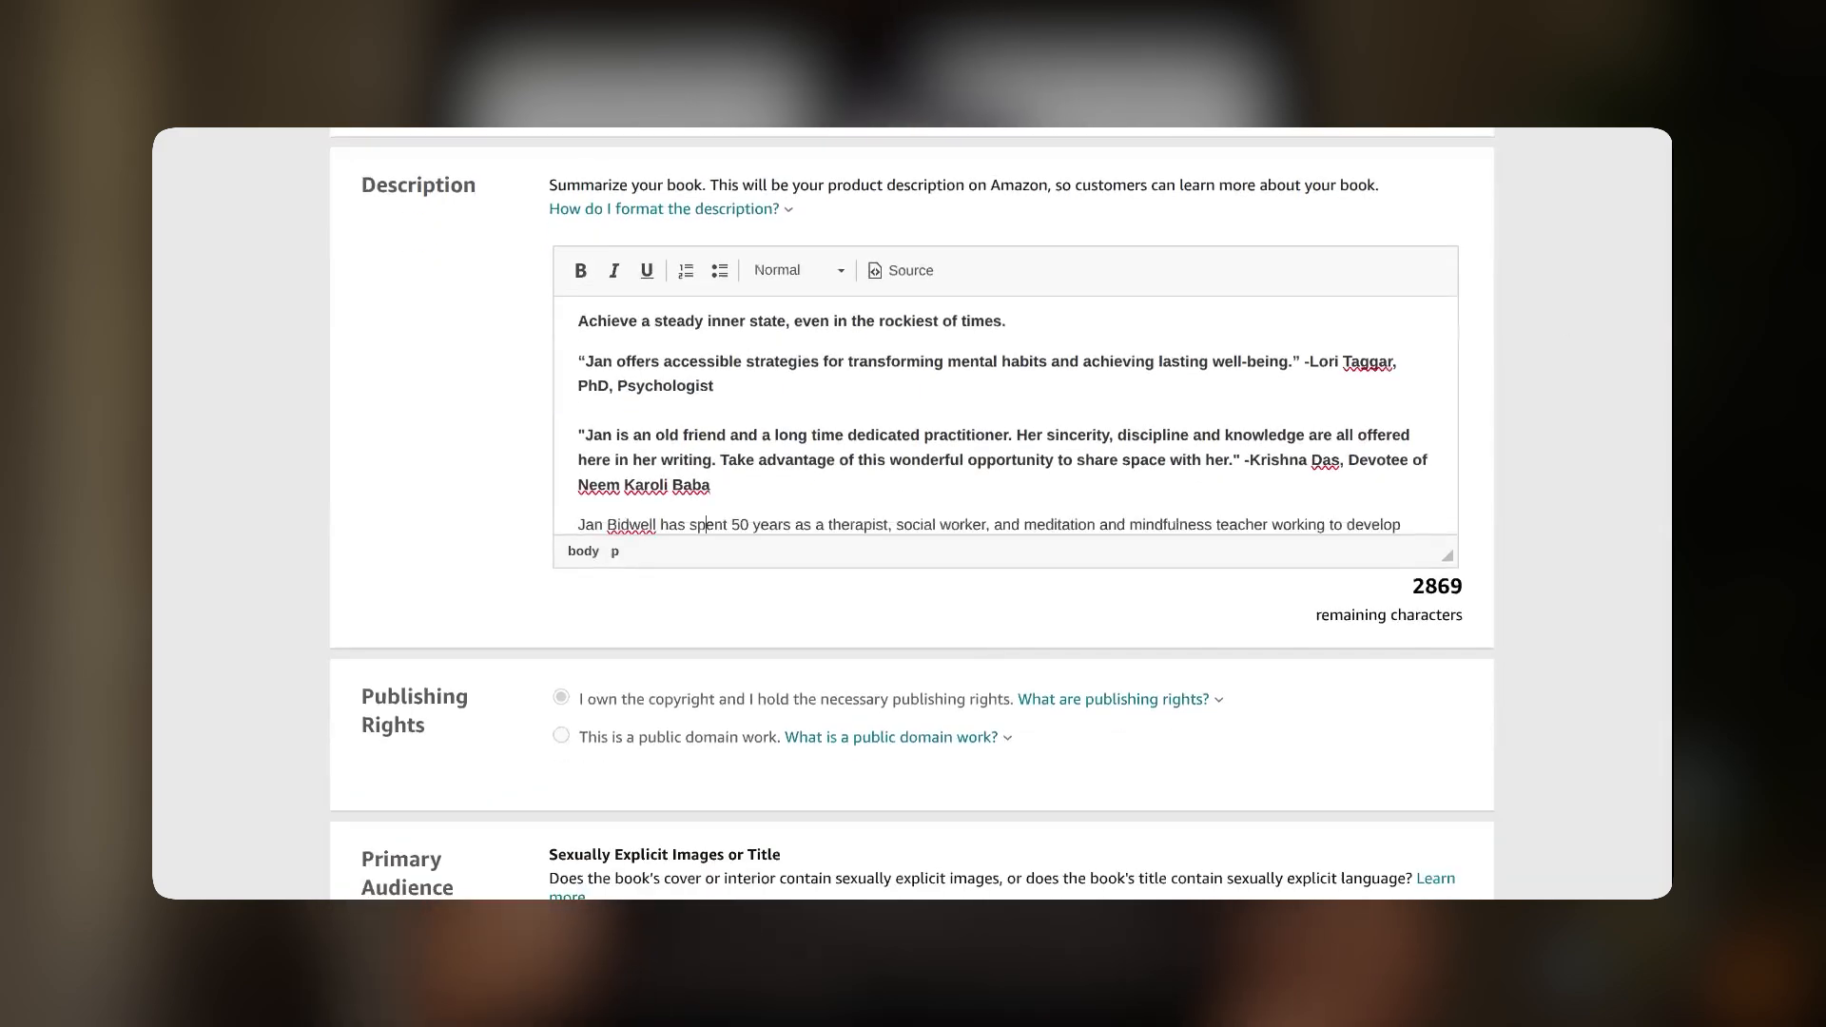
{"action": "key", "text": "Down"}
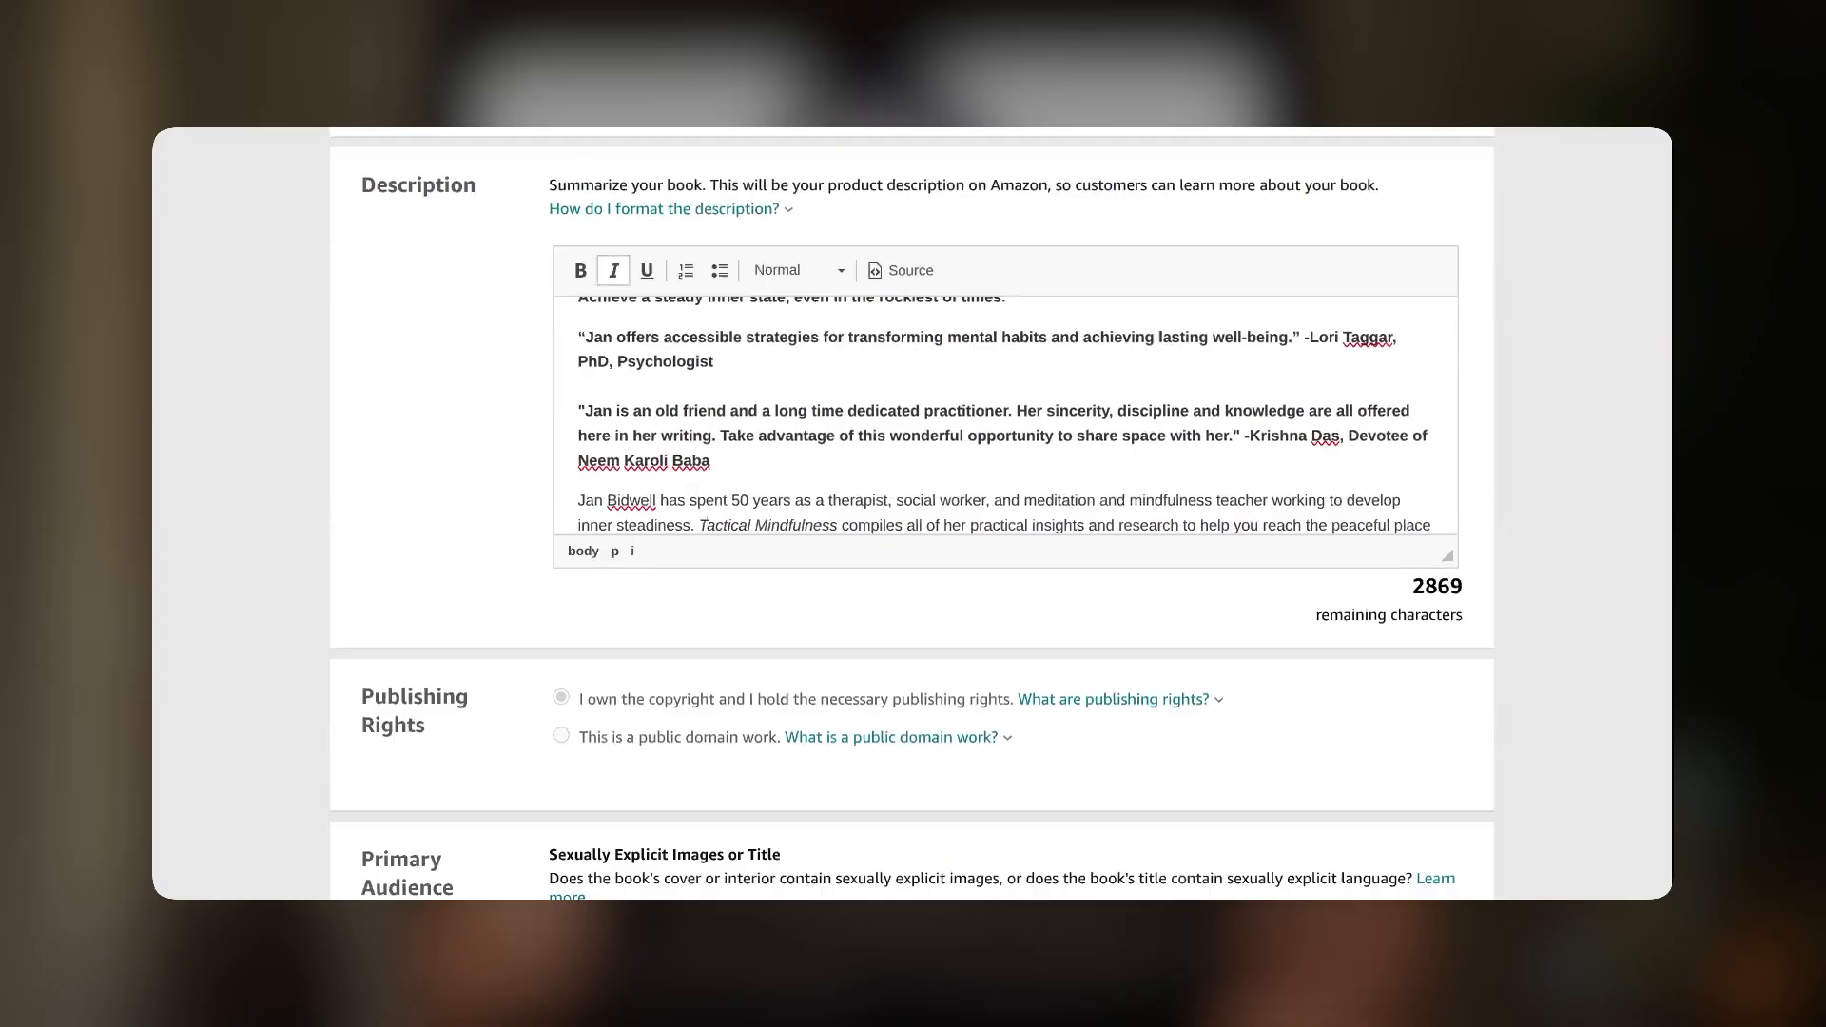
{"action": "key", "text": "Down"}
{"action": "key", "text": "Down"}
{"action": "key", "text": "Down"}
{"action": "key", "text": "Down"}
{"action": "key", "text": "Down"}
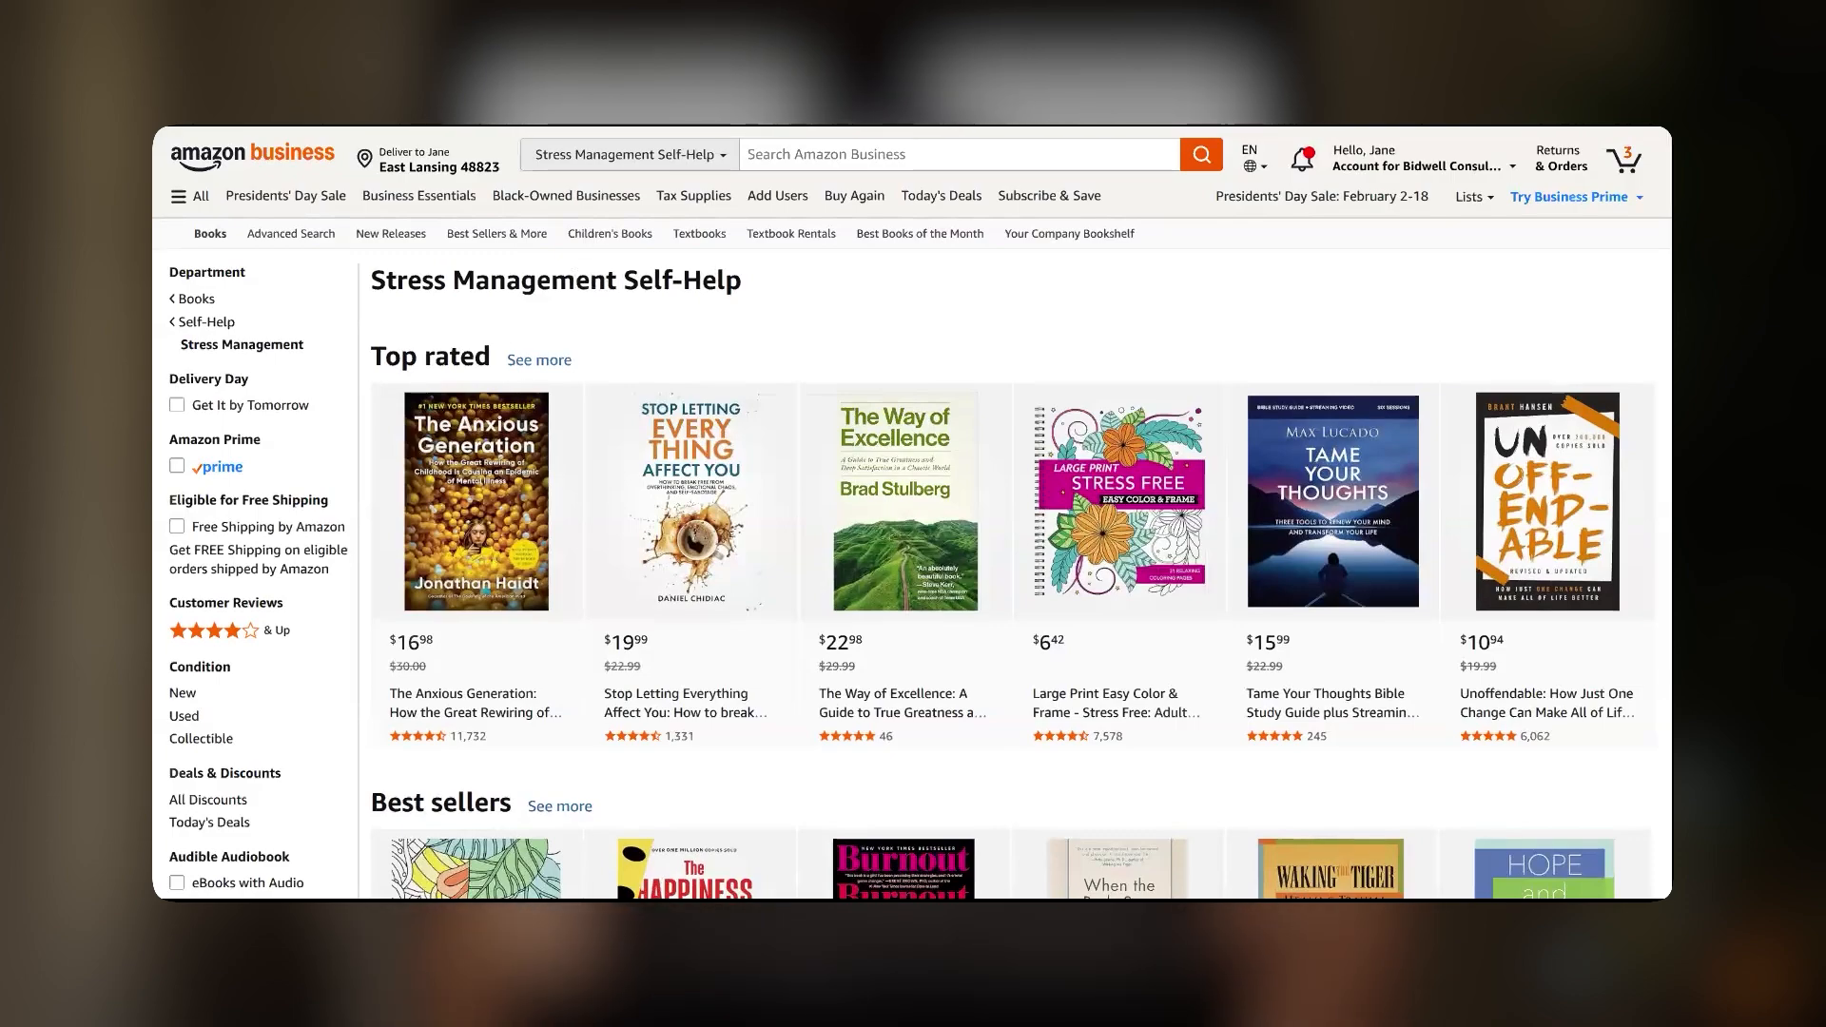
Switch to Amazon and browse the top-rated, best-selling and newly released books in the Stress Management Self-Help category
{"action": "scroll", "coordinate": [910, 511], "scroll_direction": "down", "scroll_amount": 3}
{"action": "scroll", "coordinate": [910, 511], "scroll_direction": "down", "scroll_amount": 1}
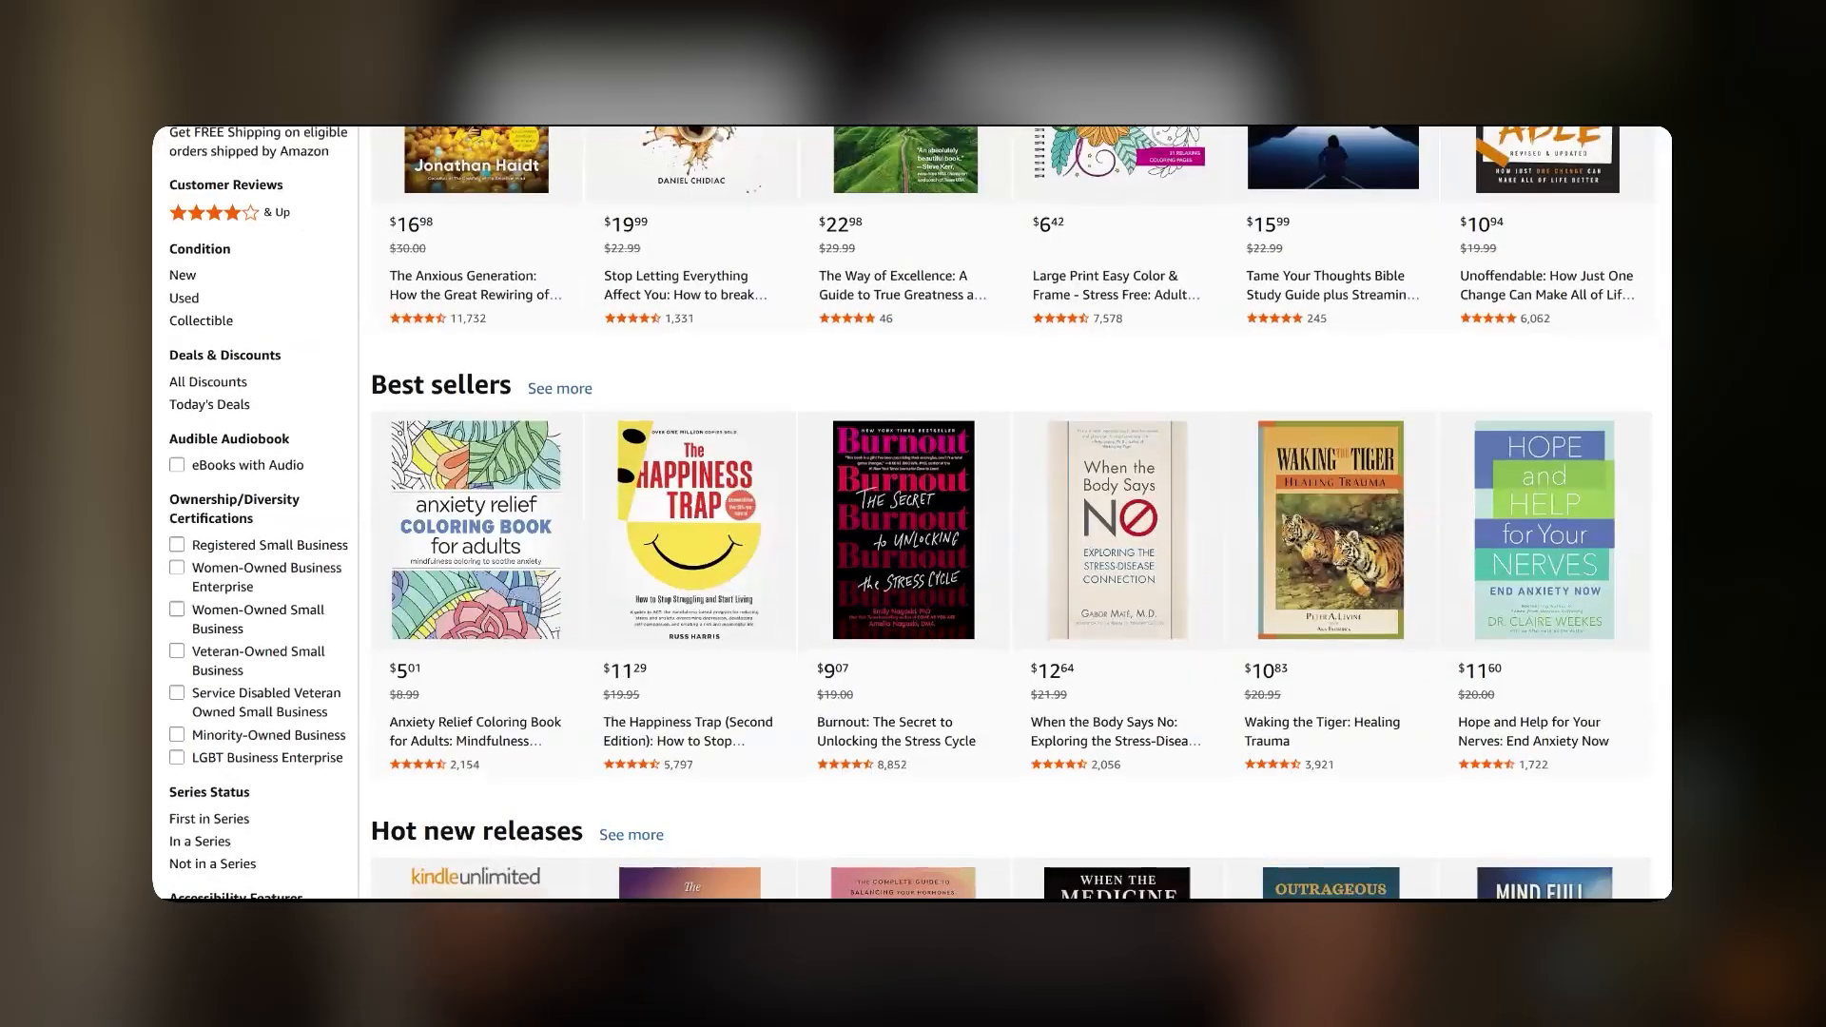
{"action": "scroll", "coordinate": [910, 511], "scroll_direction": "down", "scroll_amount": 2}
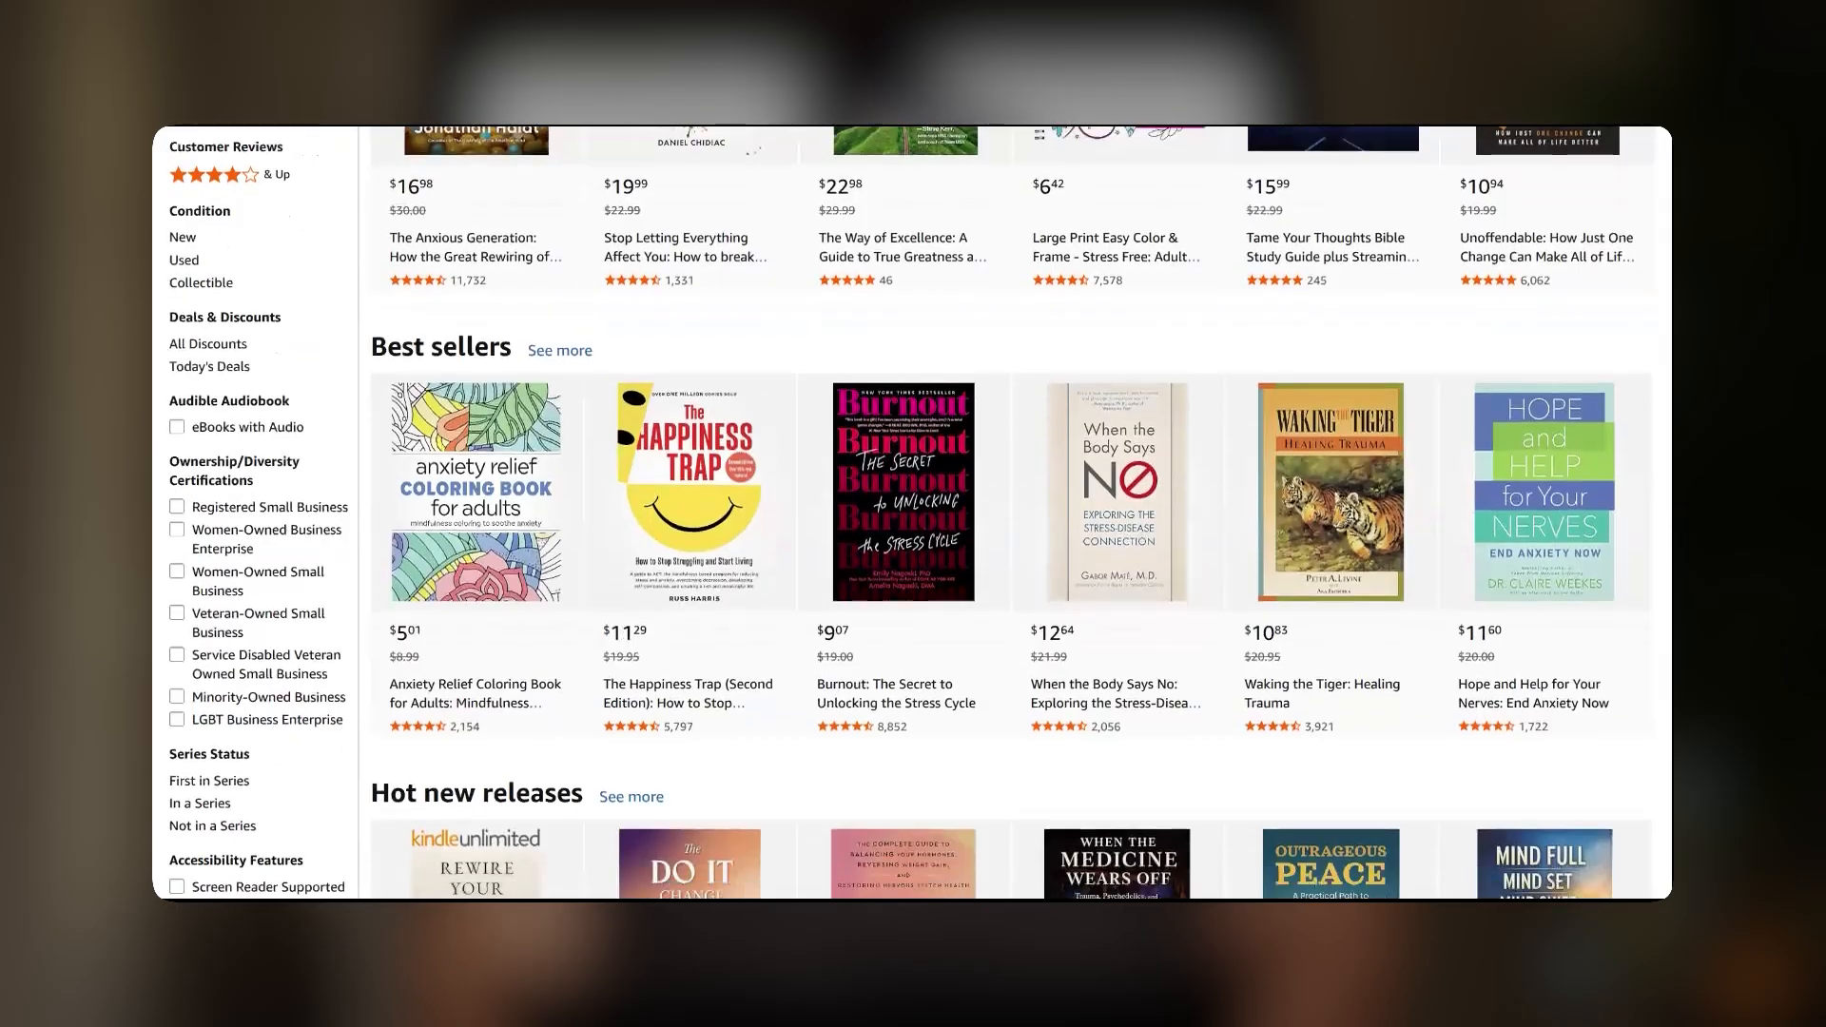
Return to Kindle Direct Publishing and review the Keywords section's instructions and the keyword phrases entered for the book
{"action": "left_click_drag", "start_coordinate": [550, 235], "coordinate": [989, 233]}
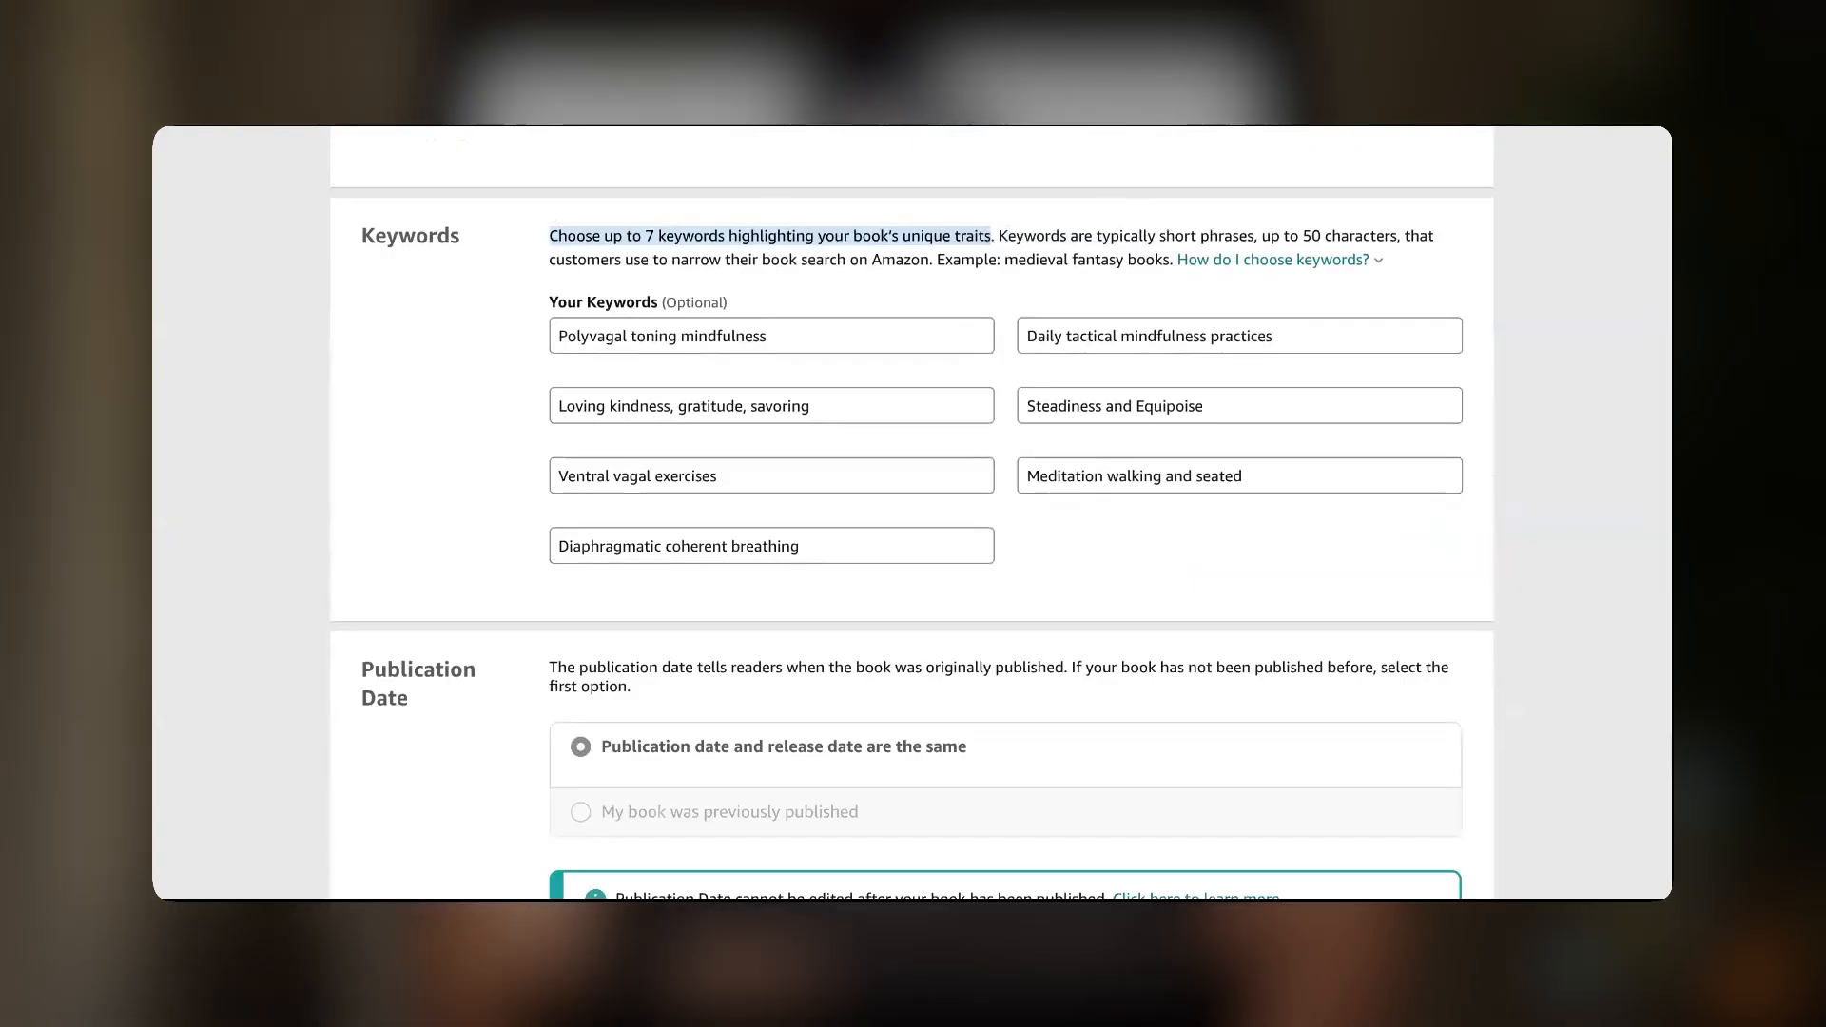
{"action": "scroll", "coordinate": [676, 184], "scroll_direction": "down", "scroll_amount": 1}
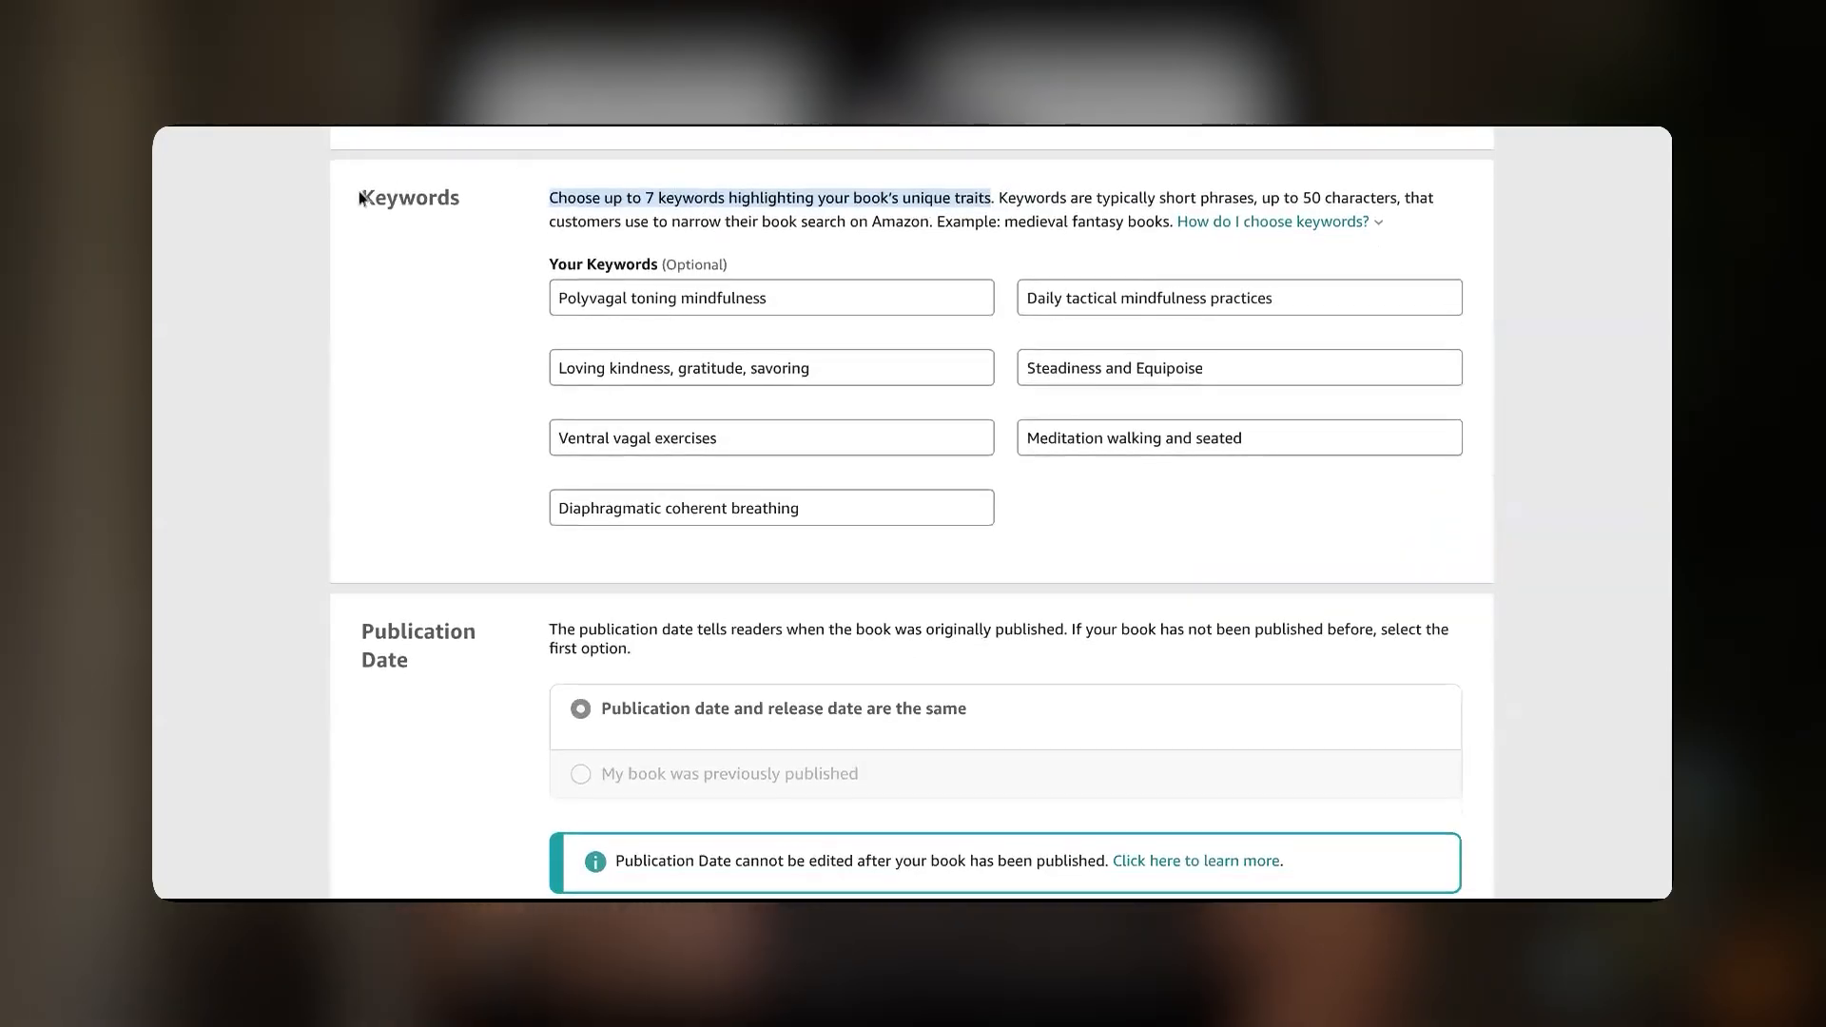
{"action": "left_click_drag", "start_coordinate": [361, 197], "coordinate": [452, 190]}
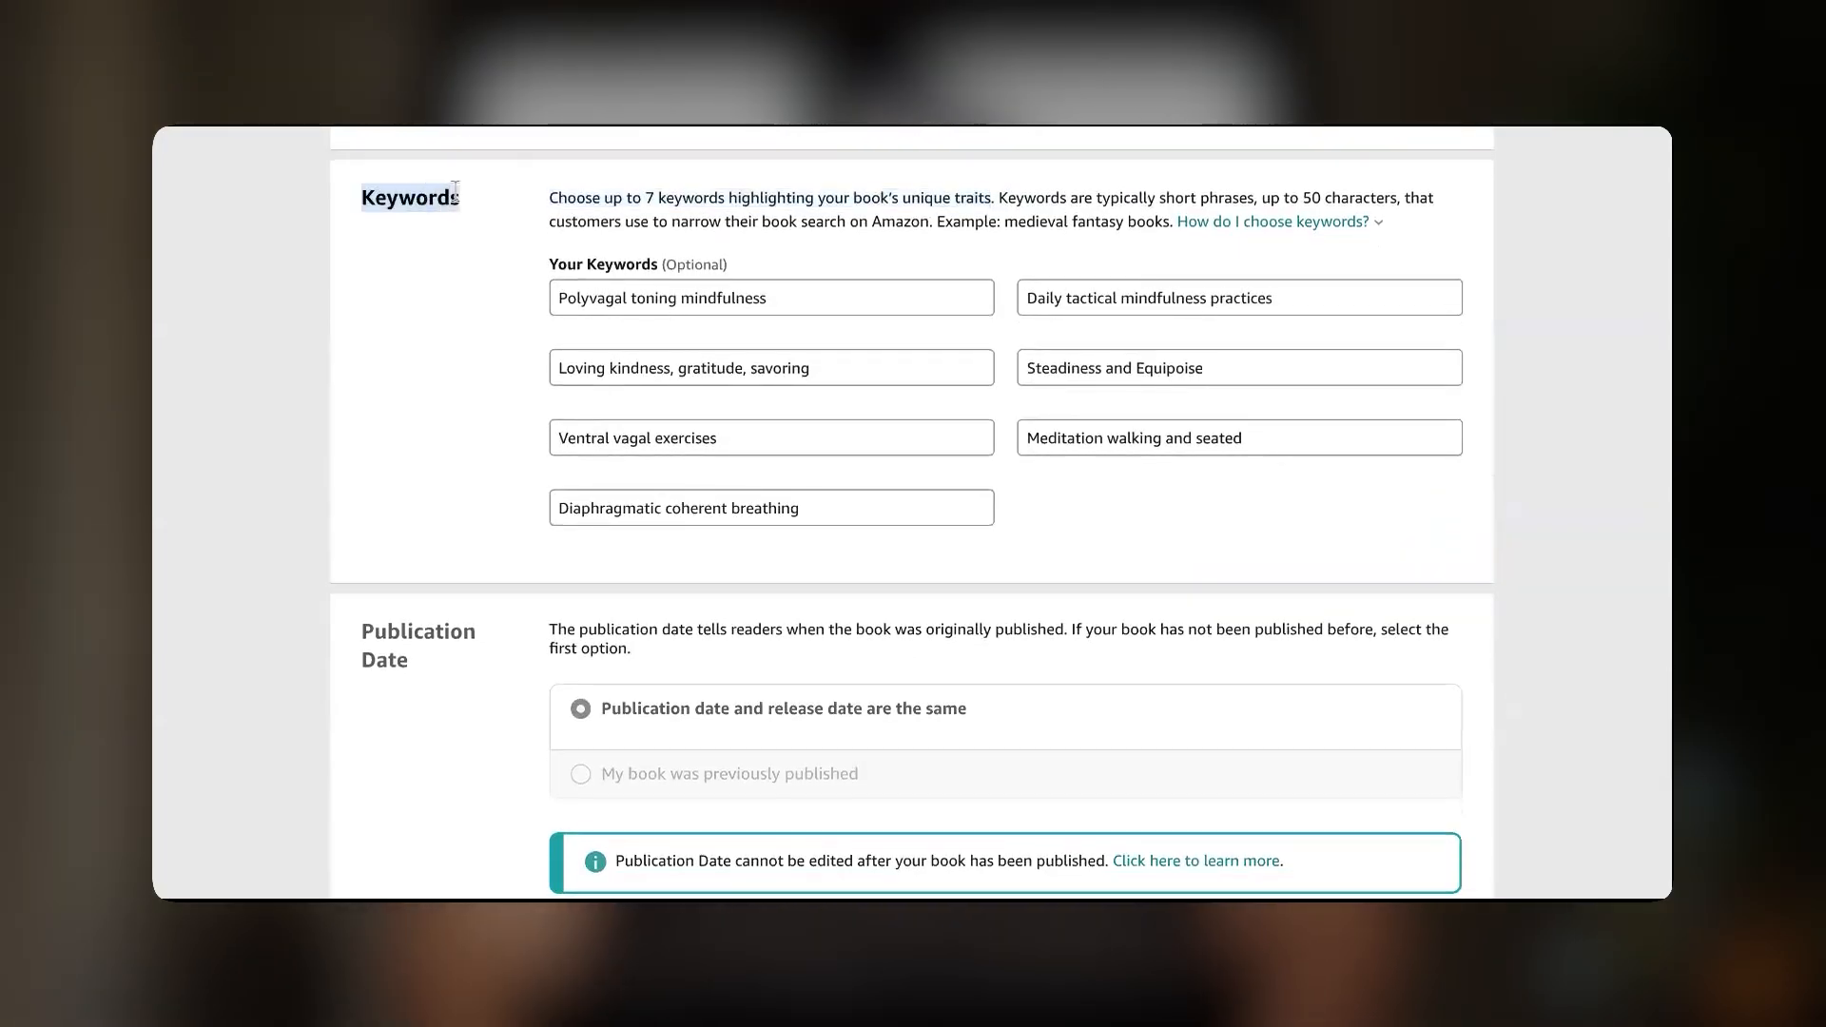
{"action": "left_click", "coordinate": [455, 189]}
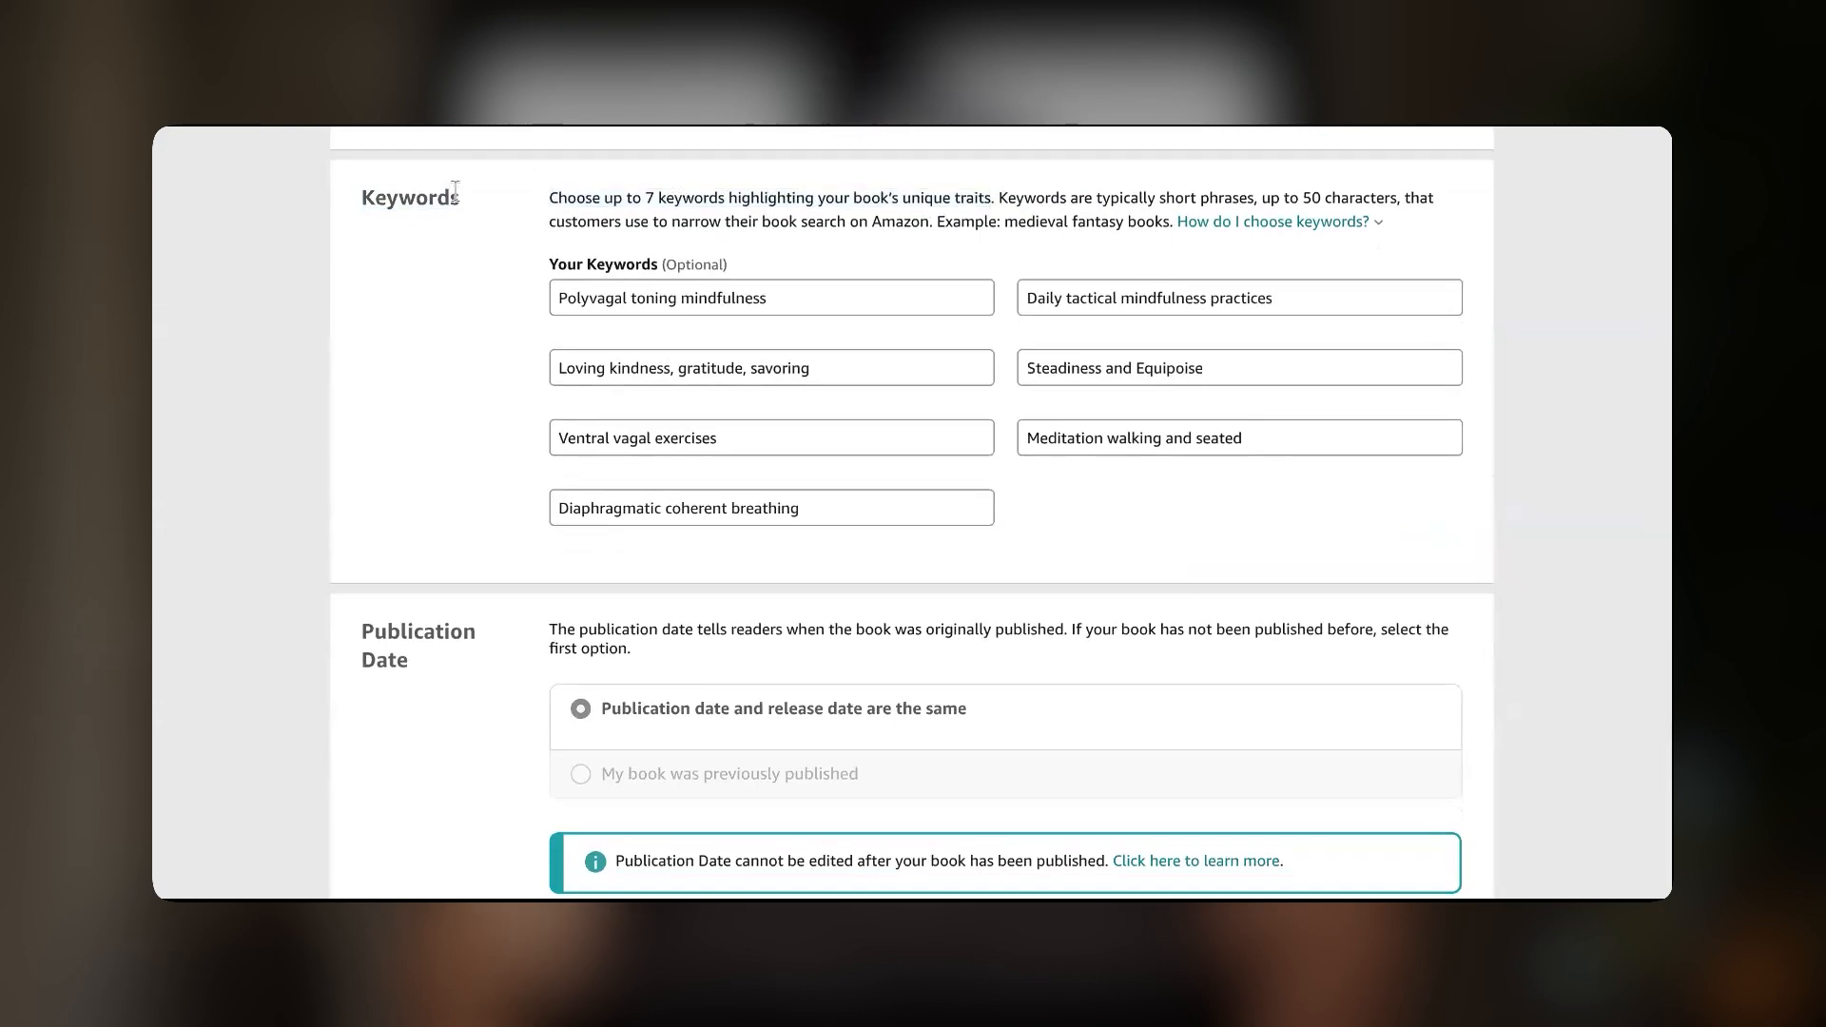
Review the Publication Date and Release Date settings on the hardcover details page
{"action": "scroll", "coordinate": [913, 514], "scroll_direction": "down", "scroll_amount": 5}
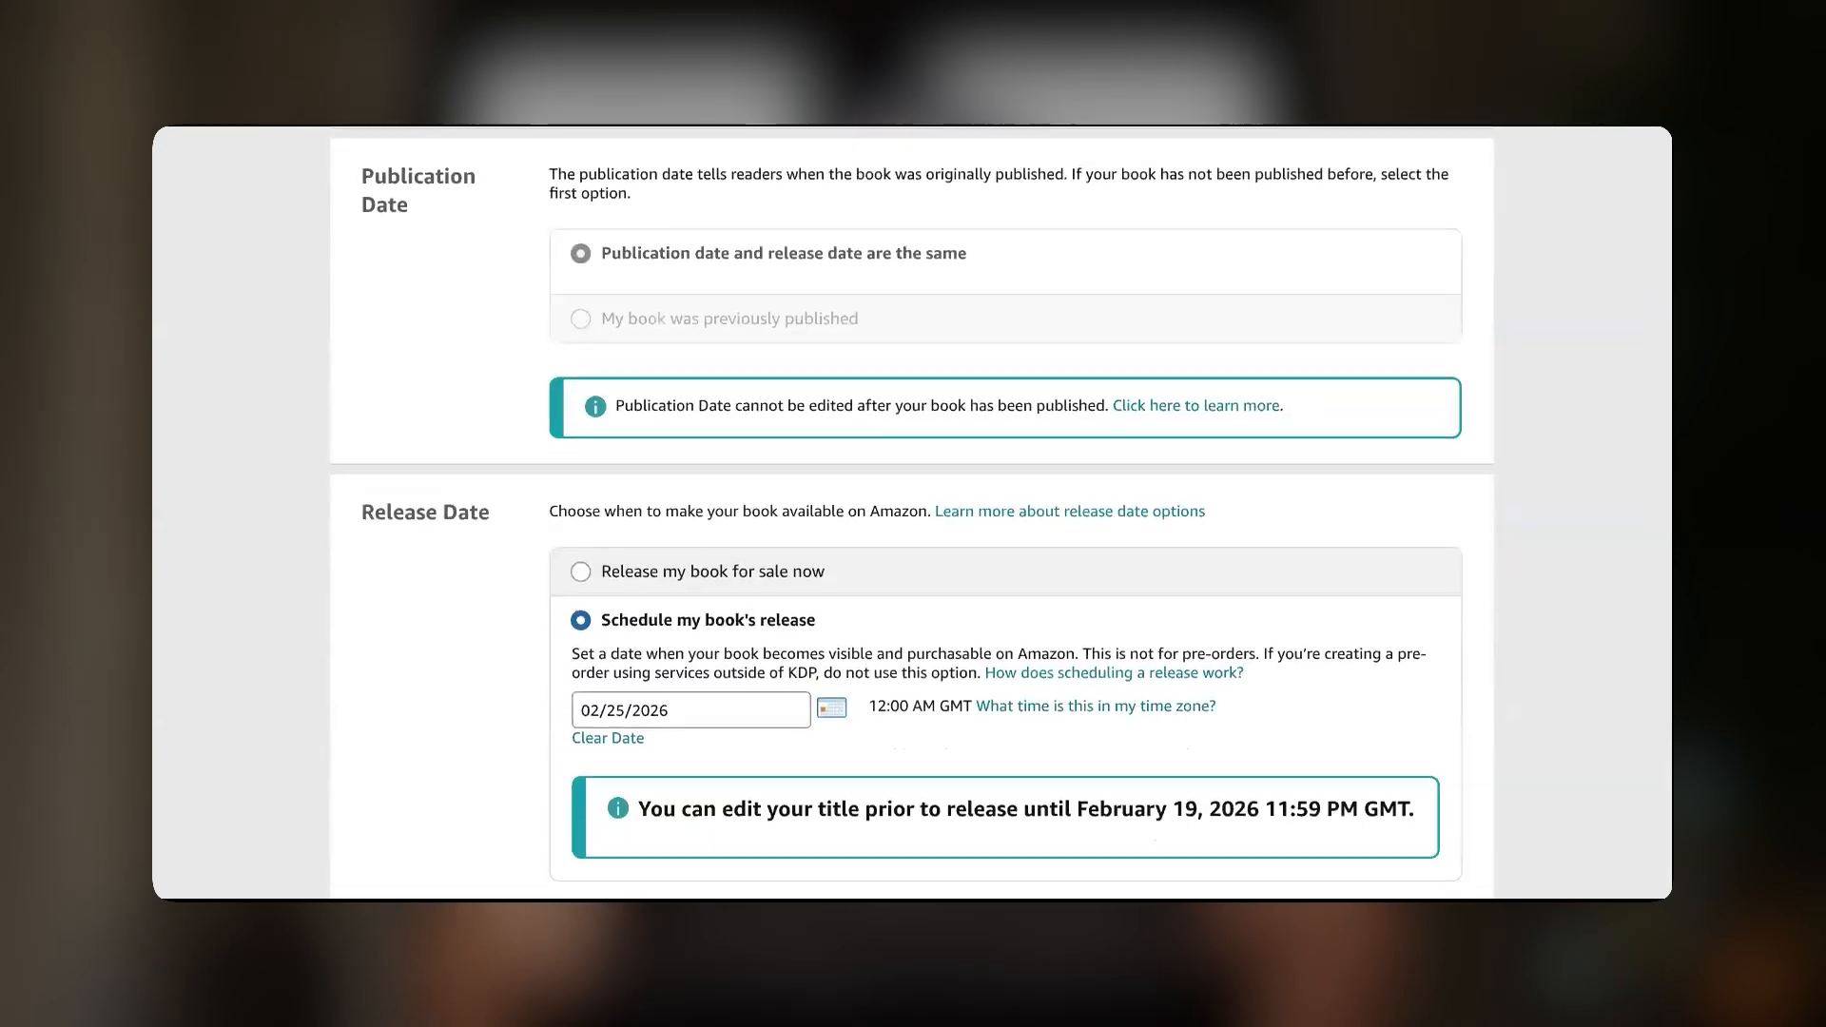
{"action": "scroll", "coordinate": [913, 514], "scroll_direction": "down", "scroll_amount": 2}
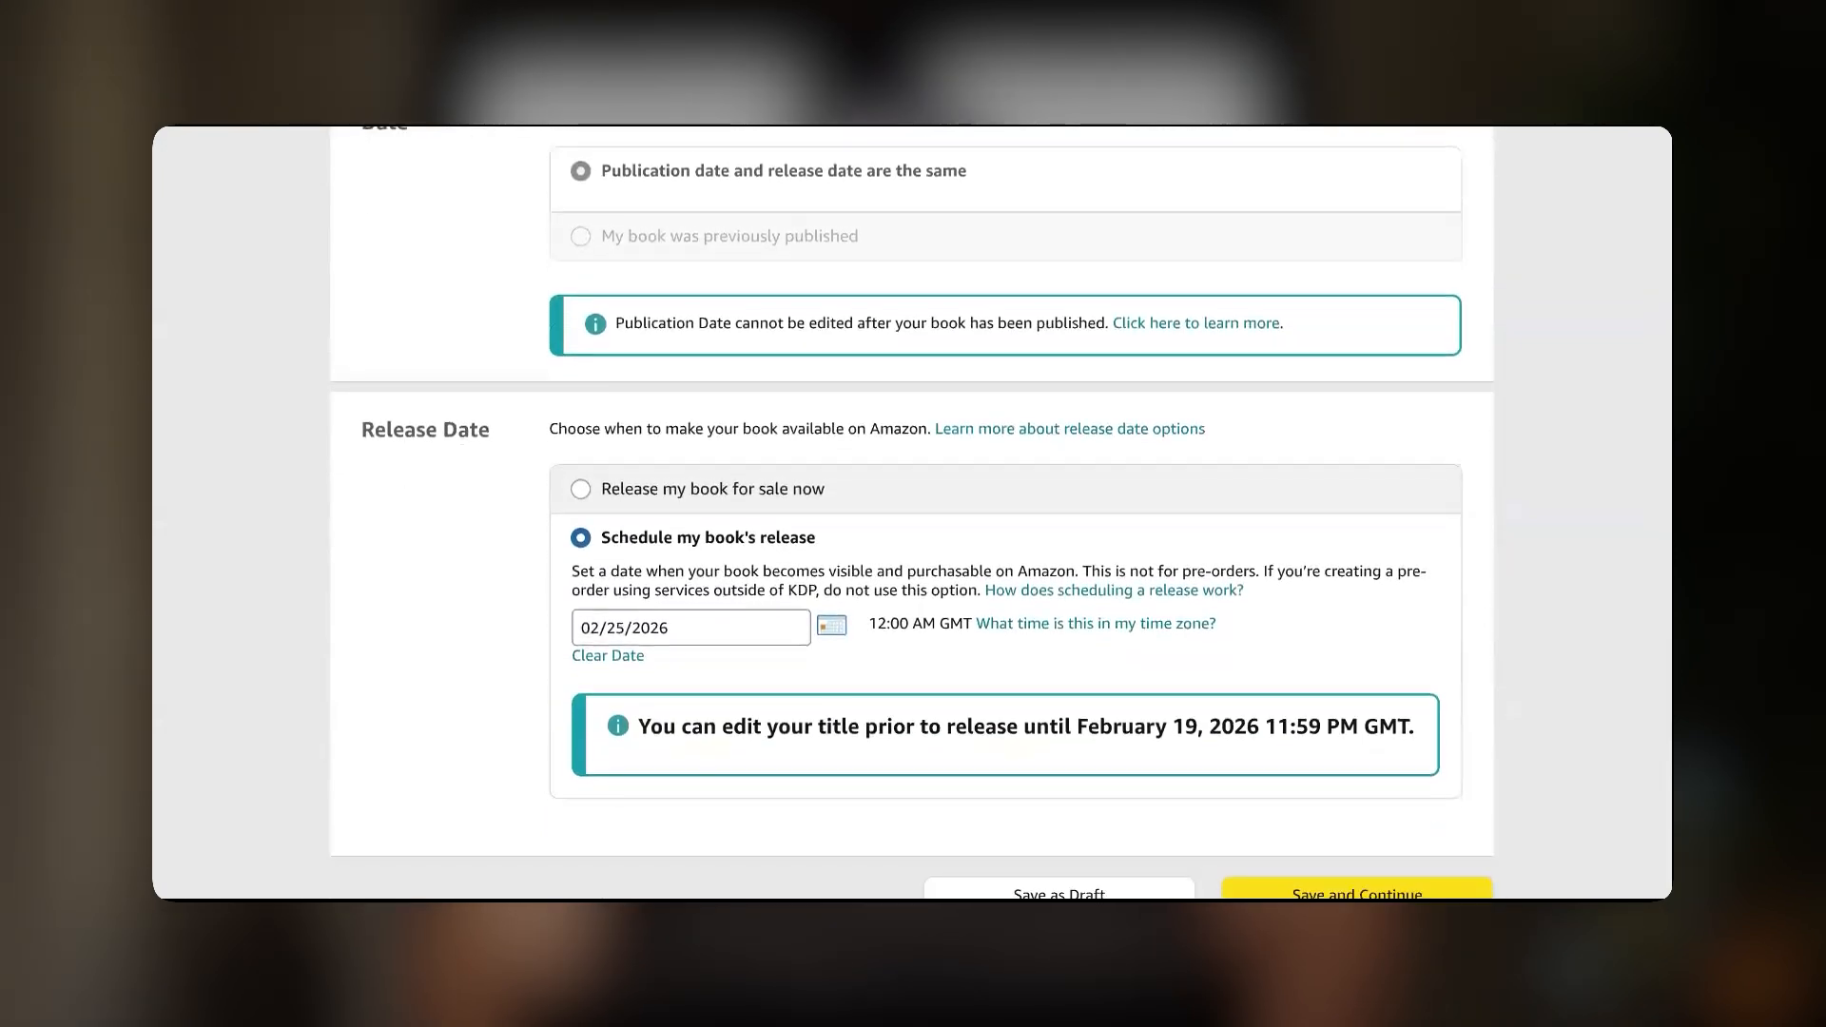
{"action": "scroll", "coordinate": [913, 513], "scroll_direction": "down", "scroll_amount": 1}
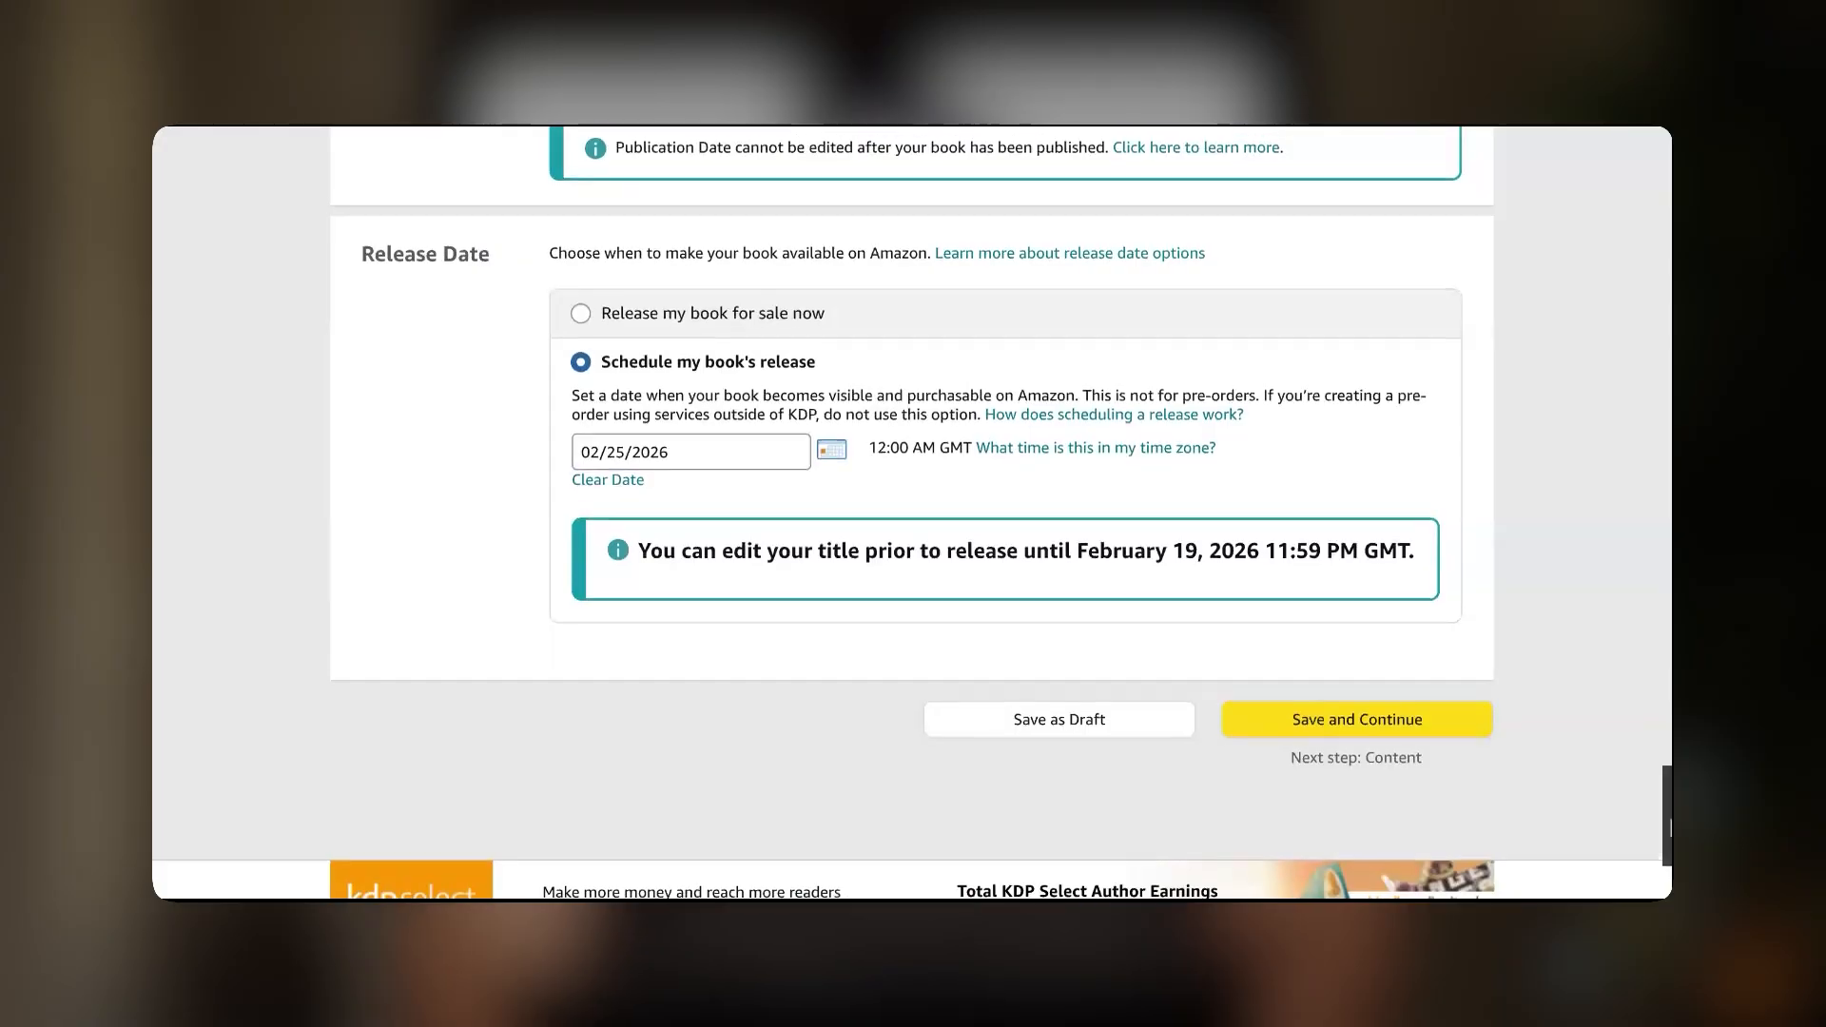
Leave the hardcover details without saving changes and open the Hardcover Content page
{"action": "left_click_drag", "start_coordinate": [1667, 785], "coordinate": [1668, 147]}
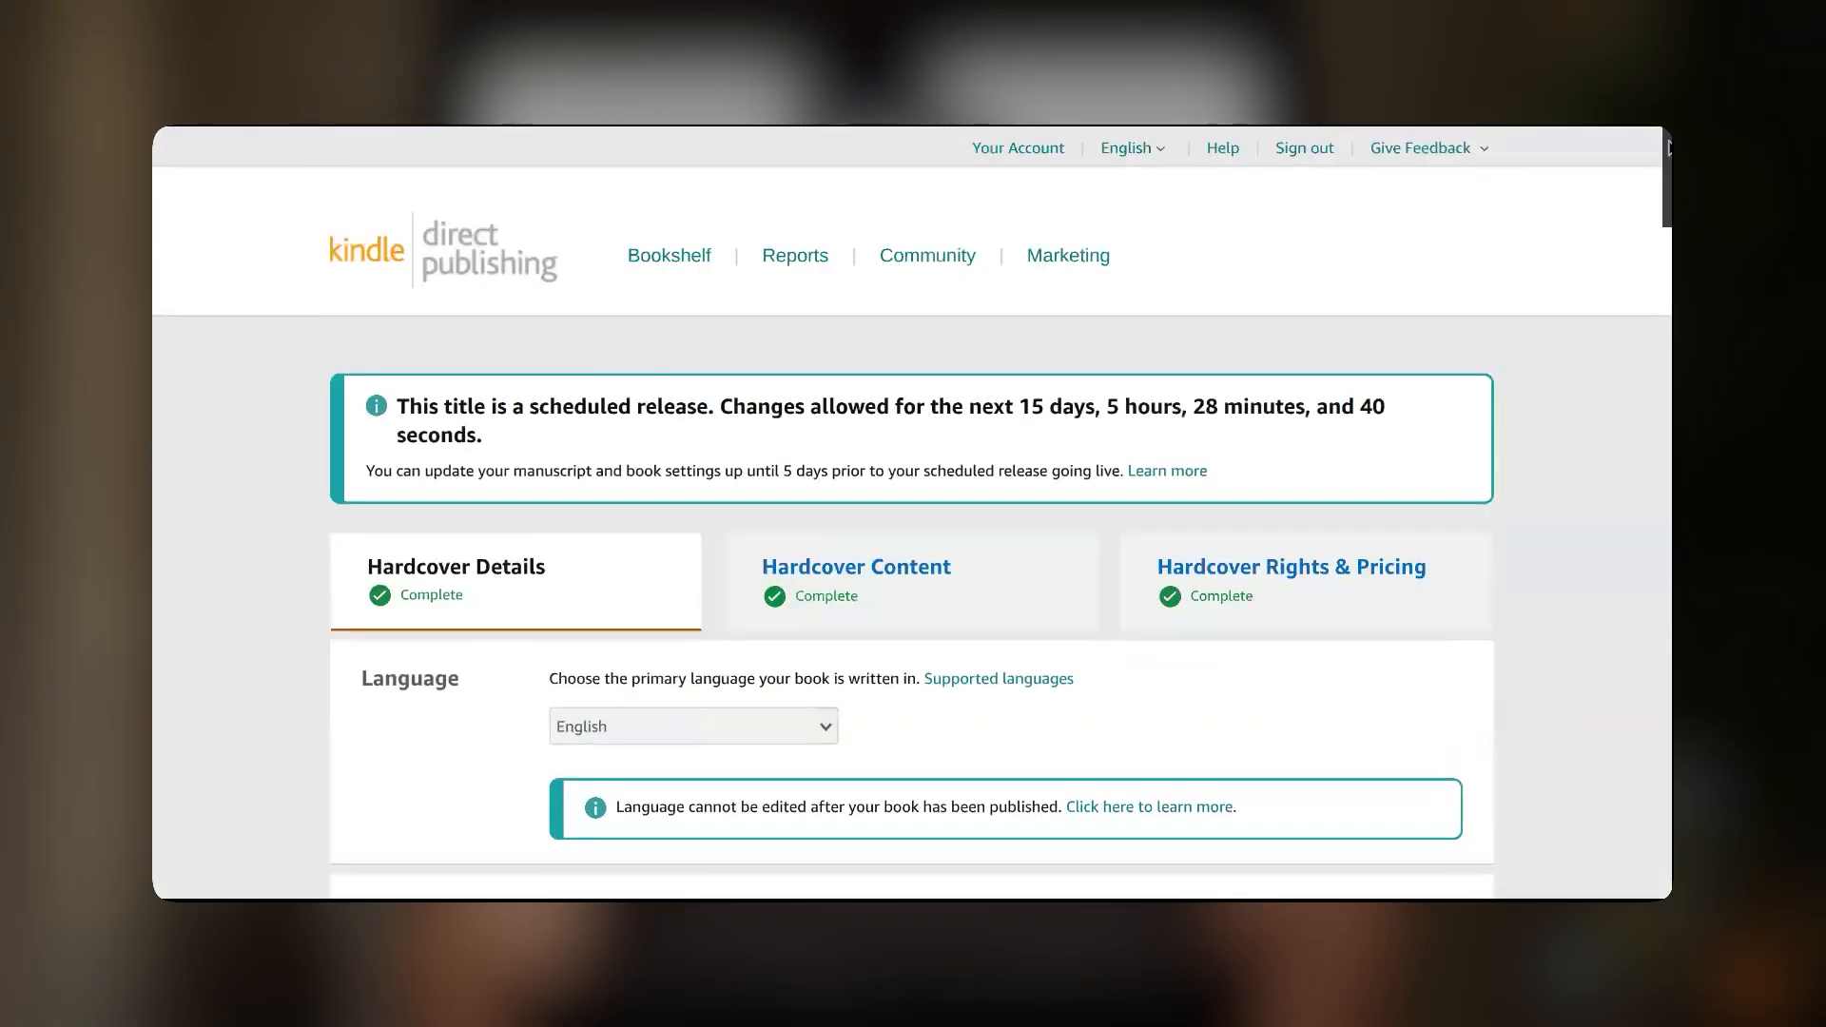
{"action": "left_click", "coordinate": [931, 600]}
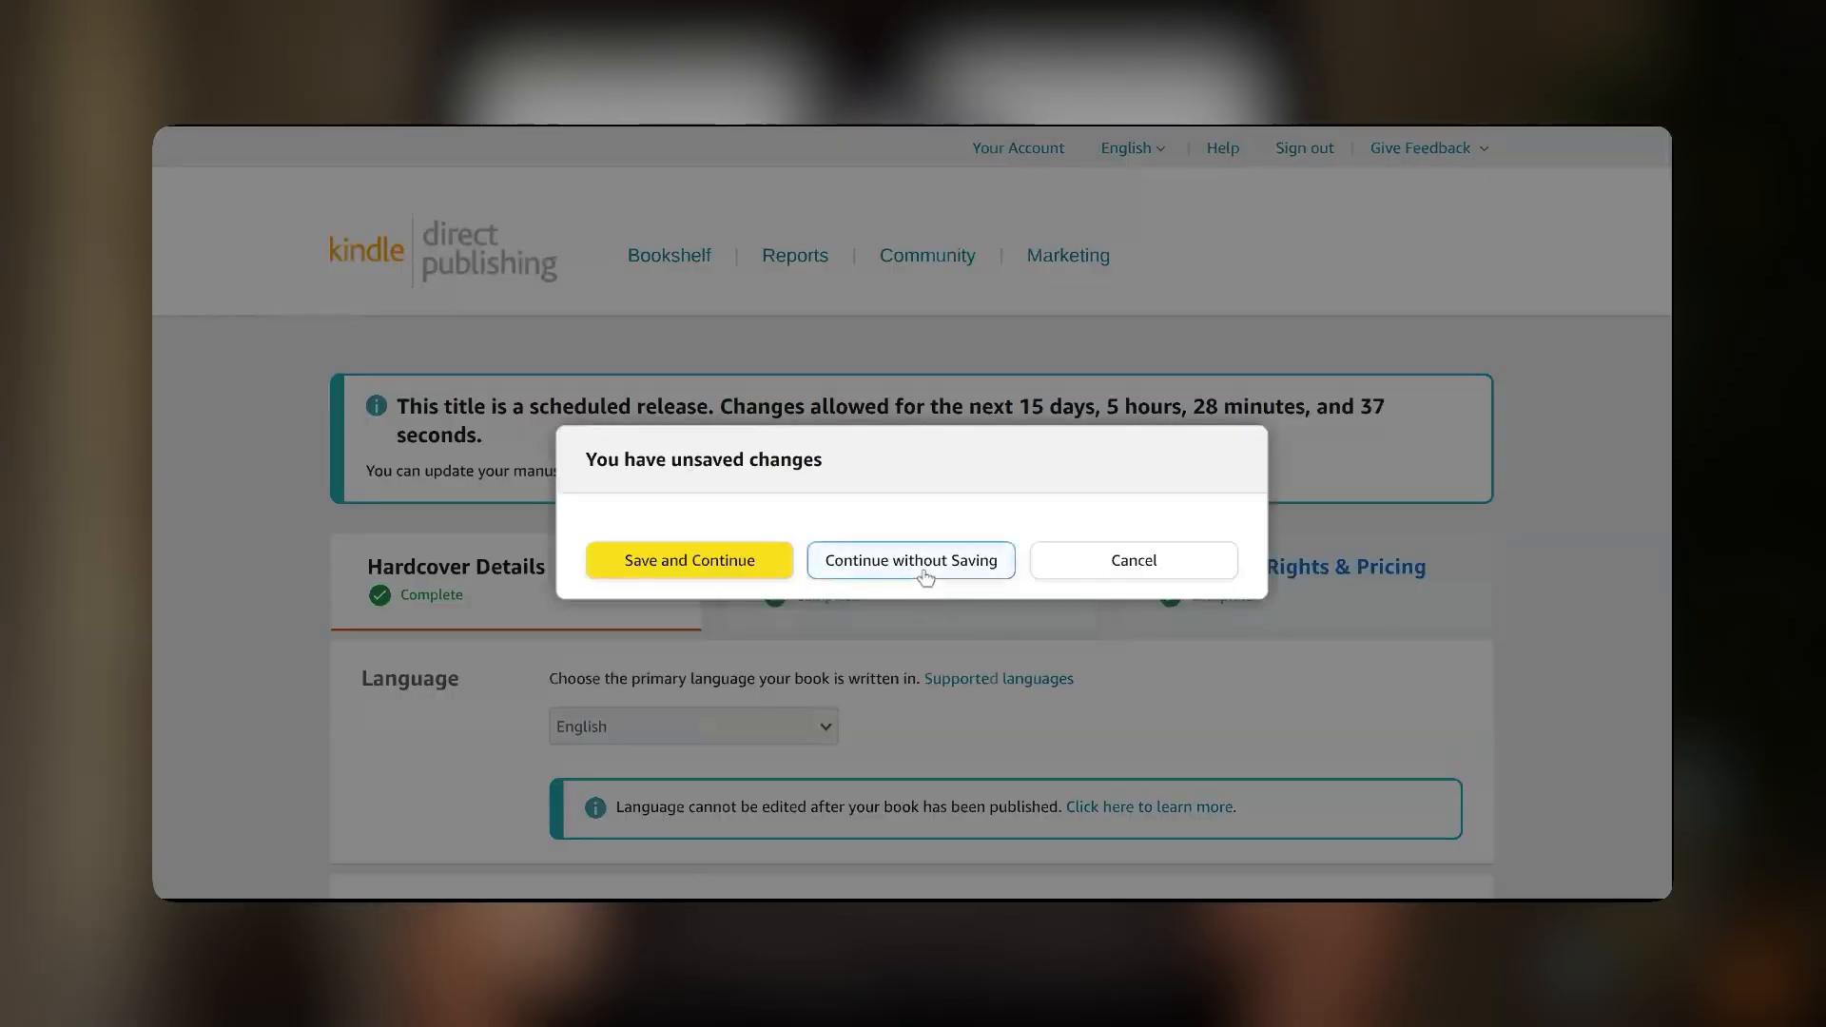
{"action": "left_click", "coordinate": [923, 576]}
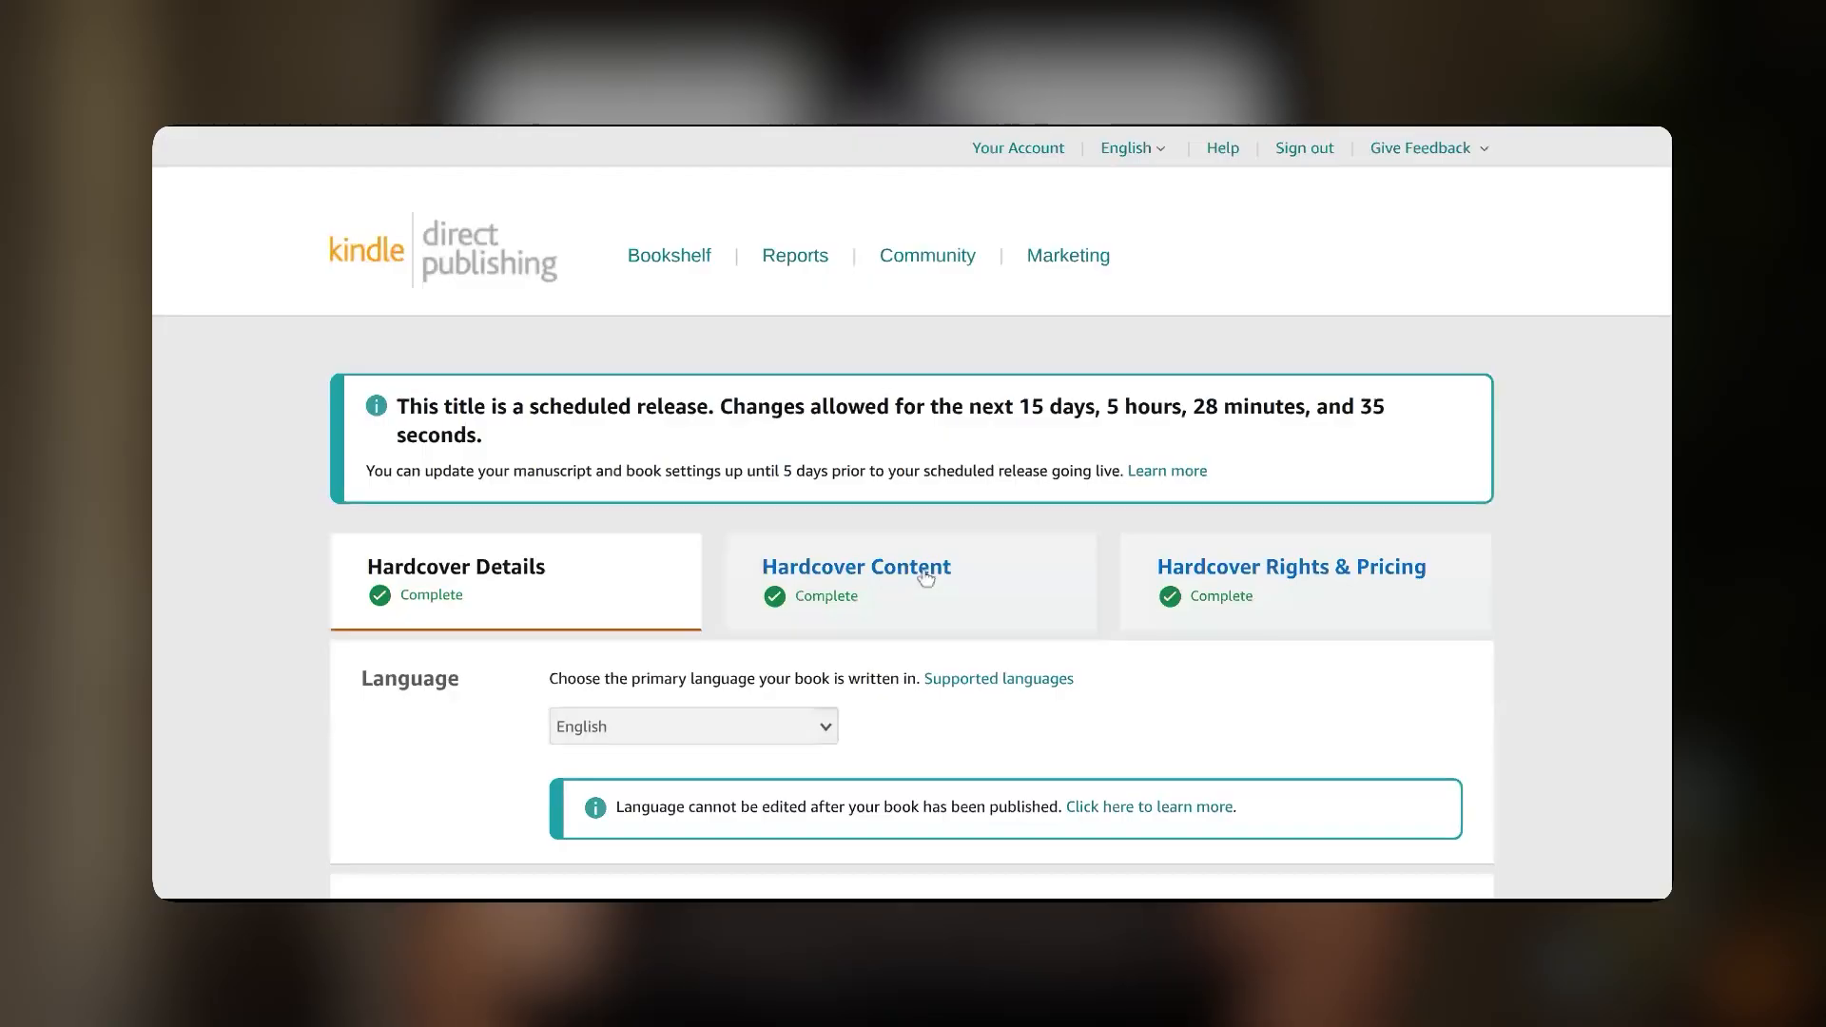
{"action": "left_click", "coordinate": [926, 578]}
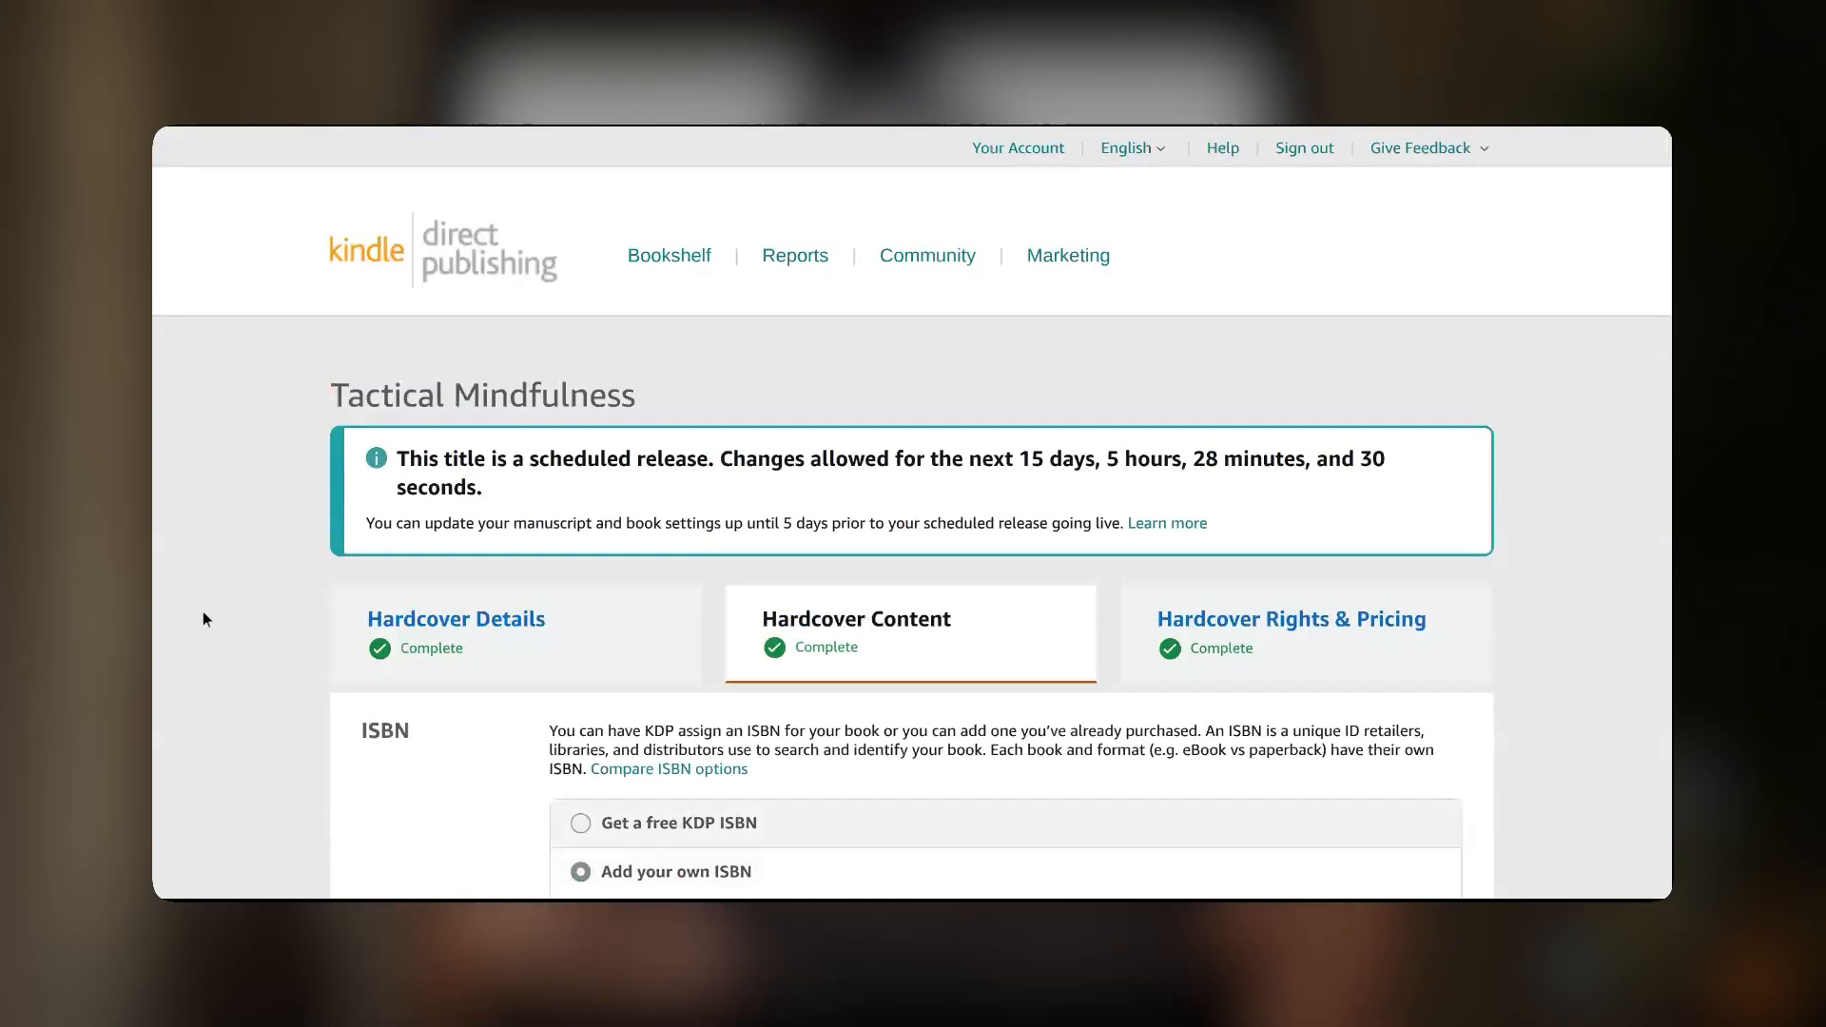
Review the ISBN options and the publisher imprint, including the note about not listing Bowker as the publisher
{"action": "scroll", "coordinate": [203, 610], "scroll_direction": "down", "scroll_amount": 5}
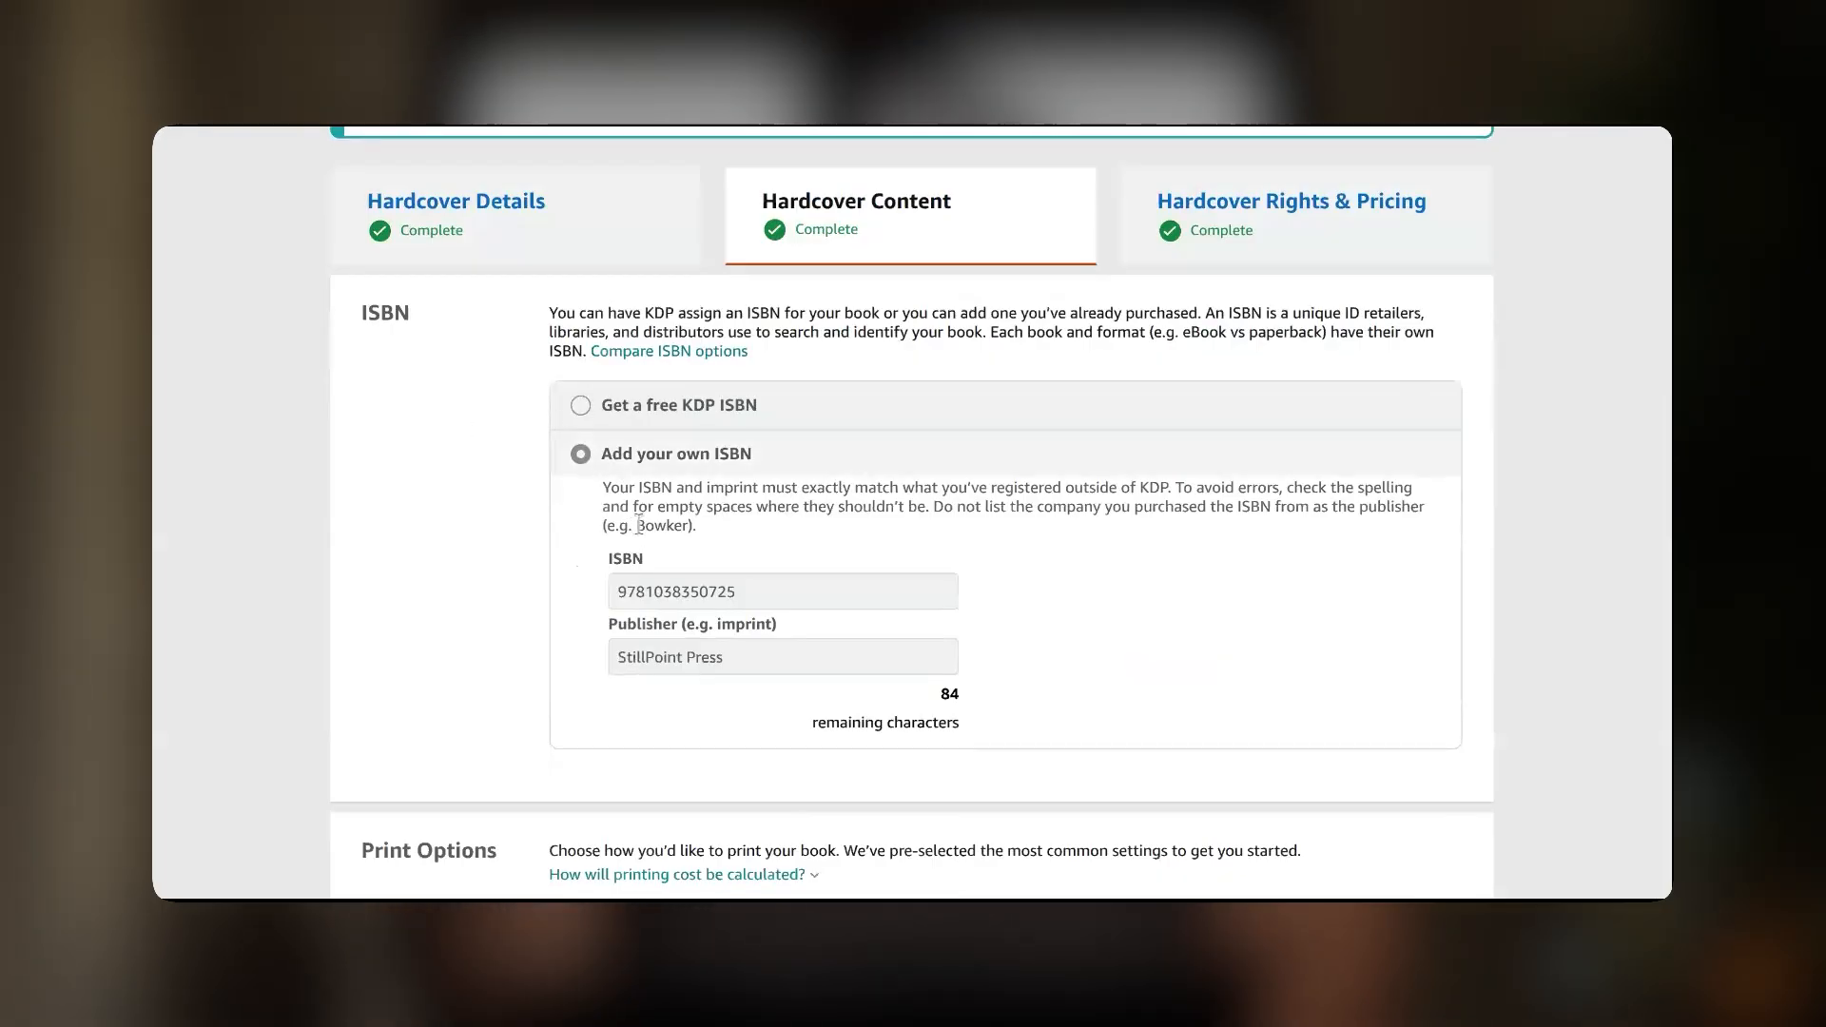
{"action": "left_click_drag", "start_coordinate": [640, 522], "coordinate": [689, 530]}
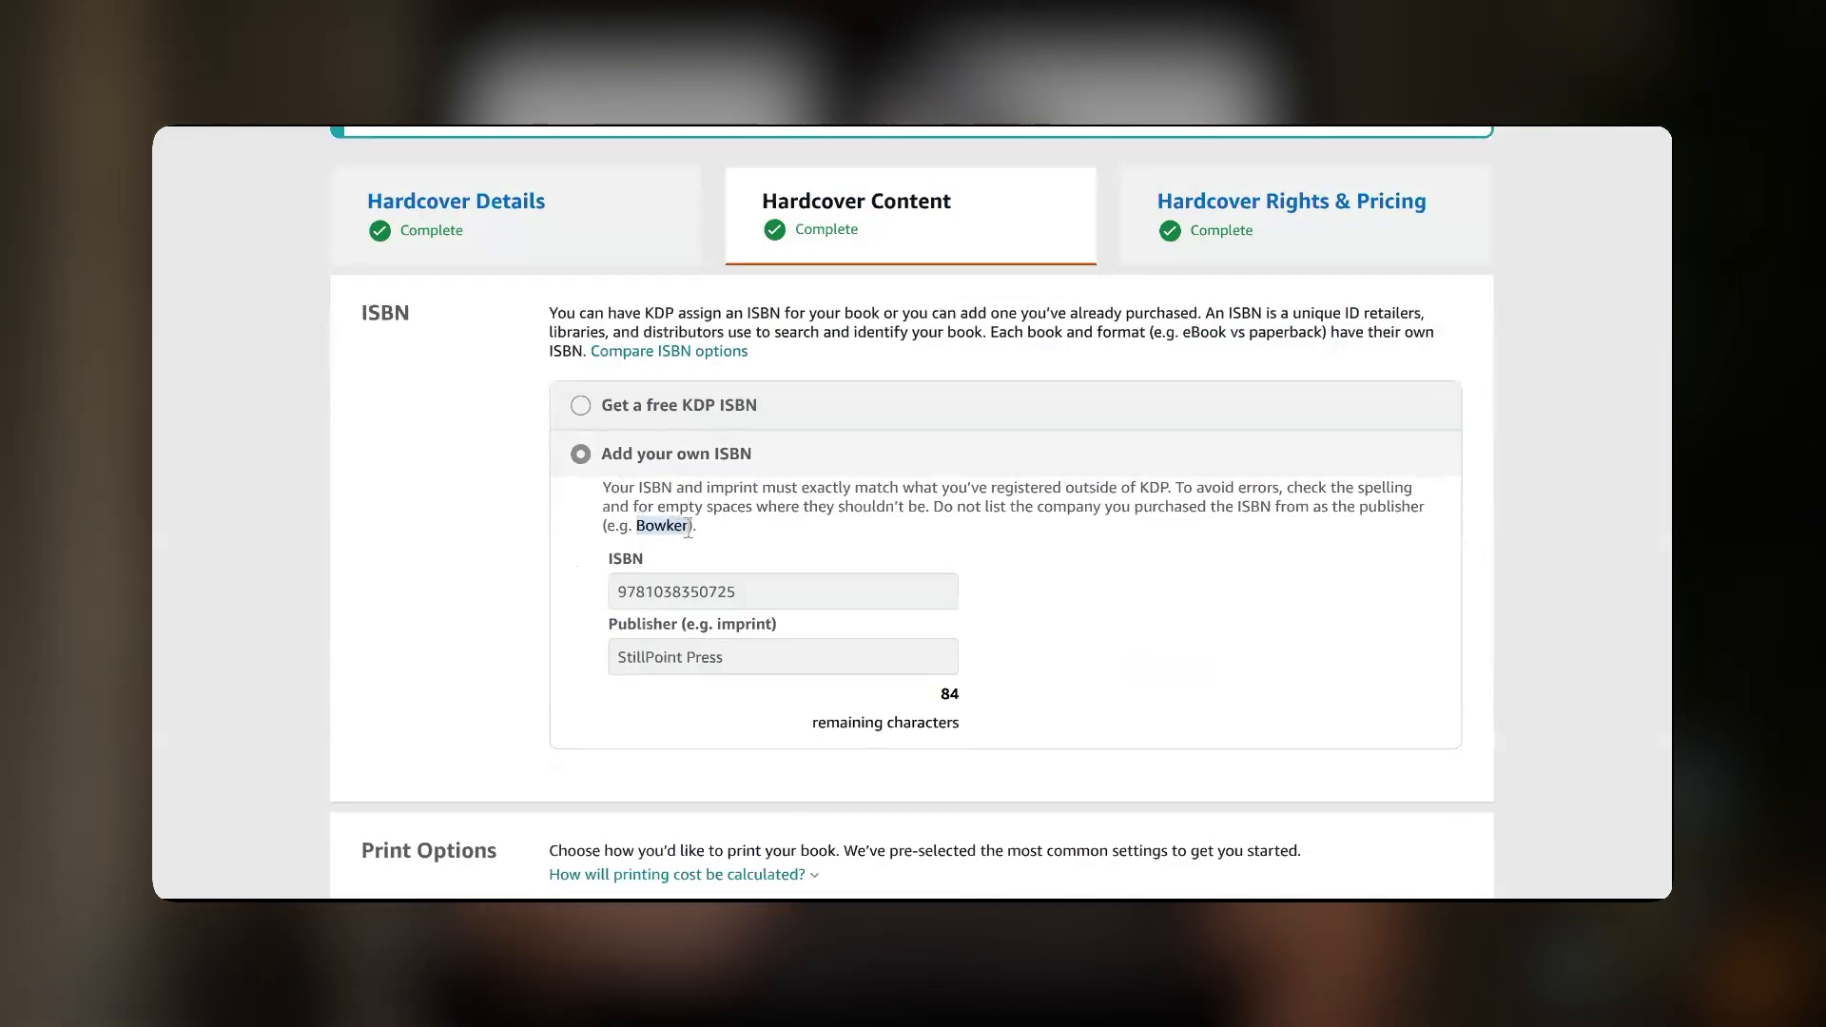
{"action": "left_click", "coordinate": [464, 493]}
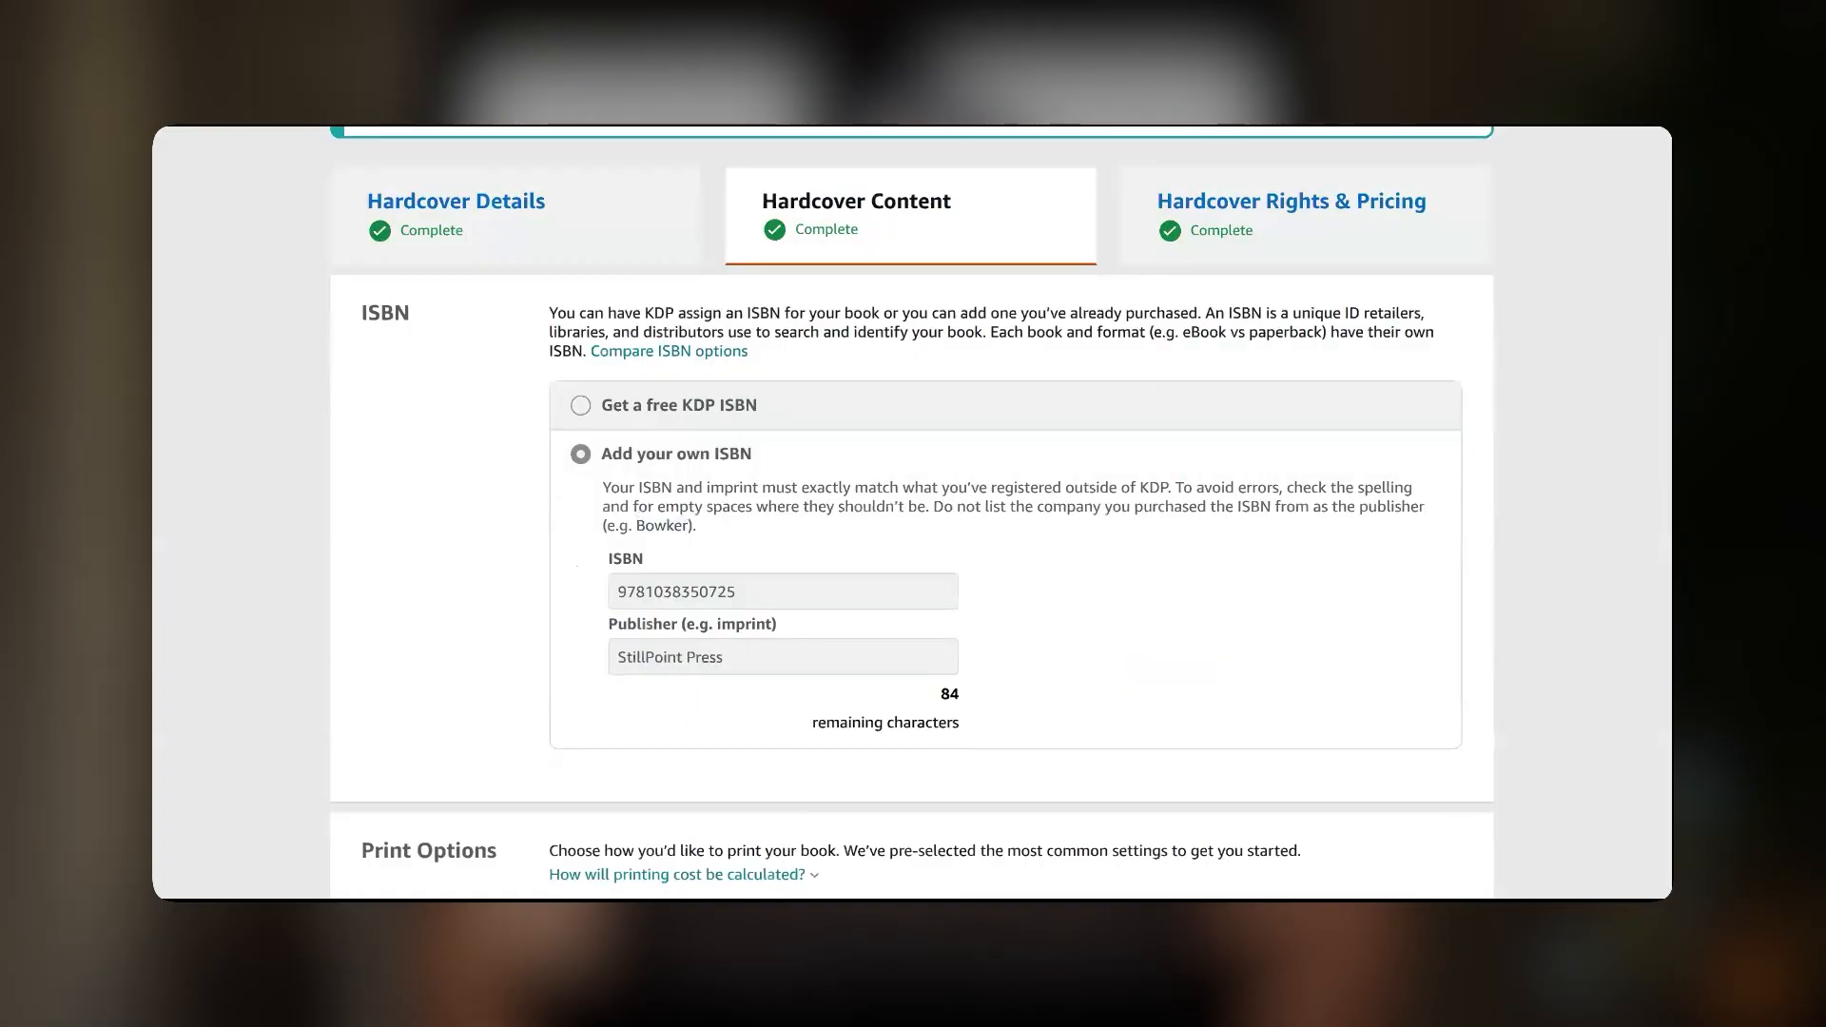
{"action": "scroll", "coordinate": [911, 513], "scroll_direction": "down", "scroll_amount": 1}
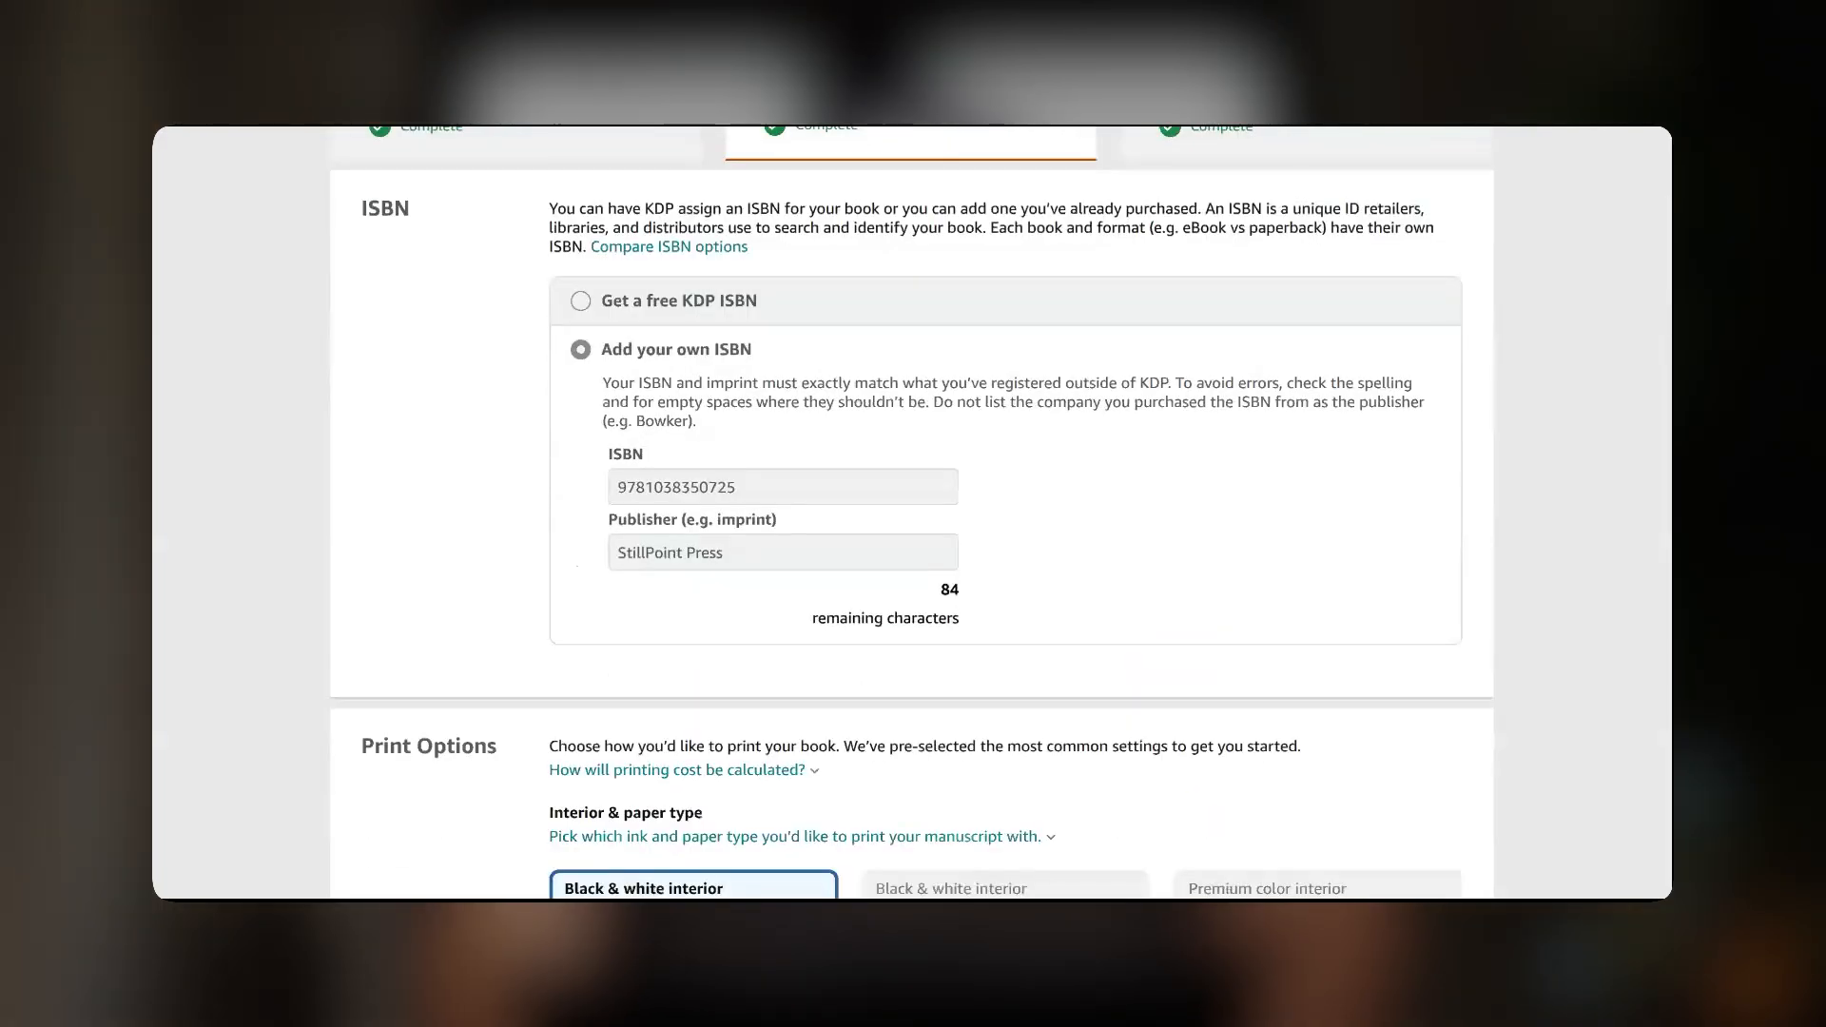
Review the hardcover's print options: interior and paper type, trim size, bleed settings and cover finish
{"action": "scroll", "coordinate": [911, 513], "scroll_direction": "down", "scroll_amount": 4}
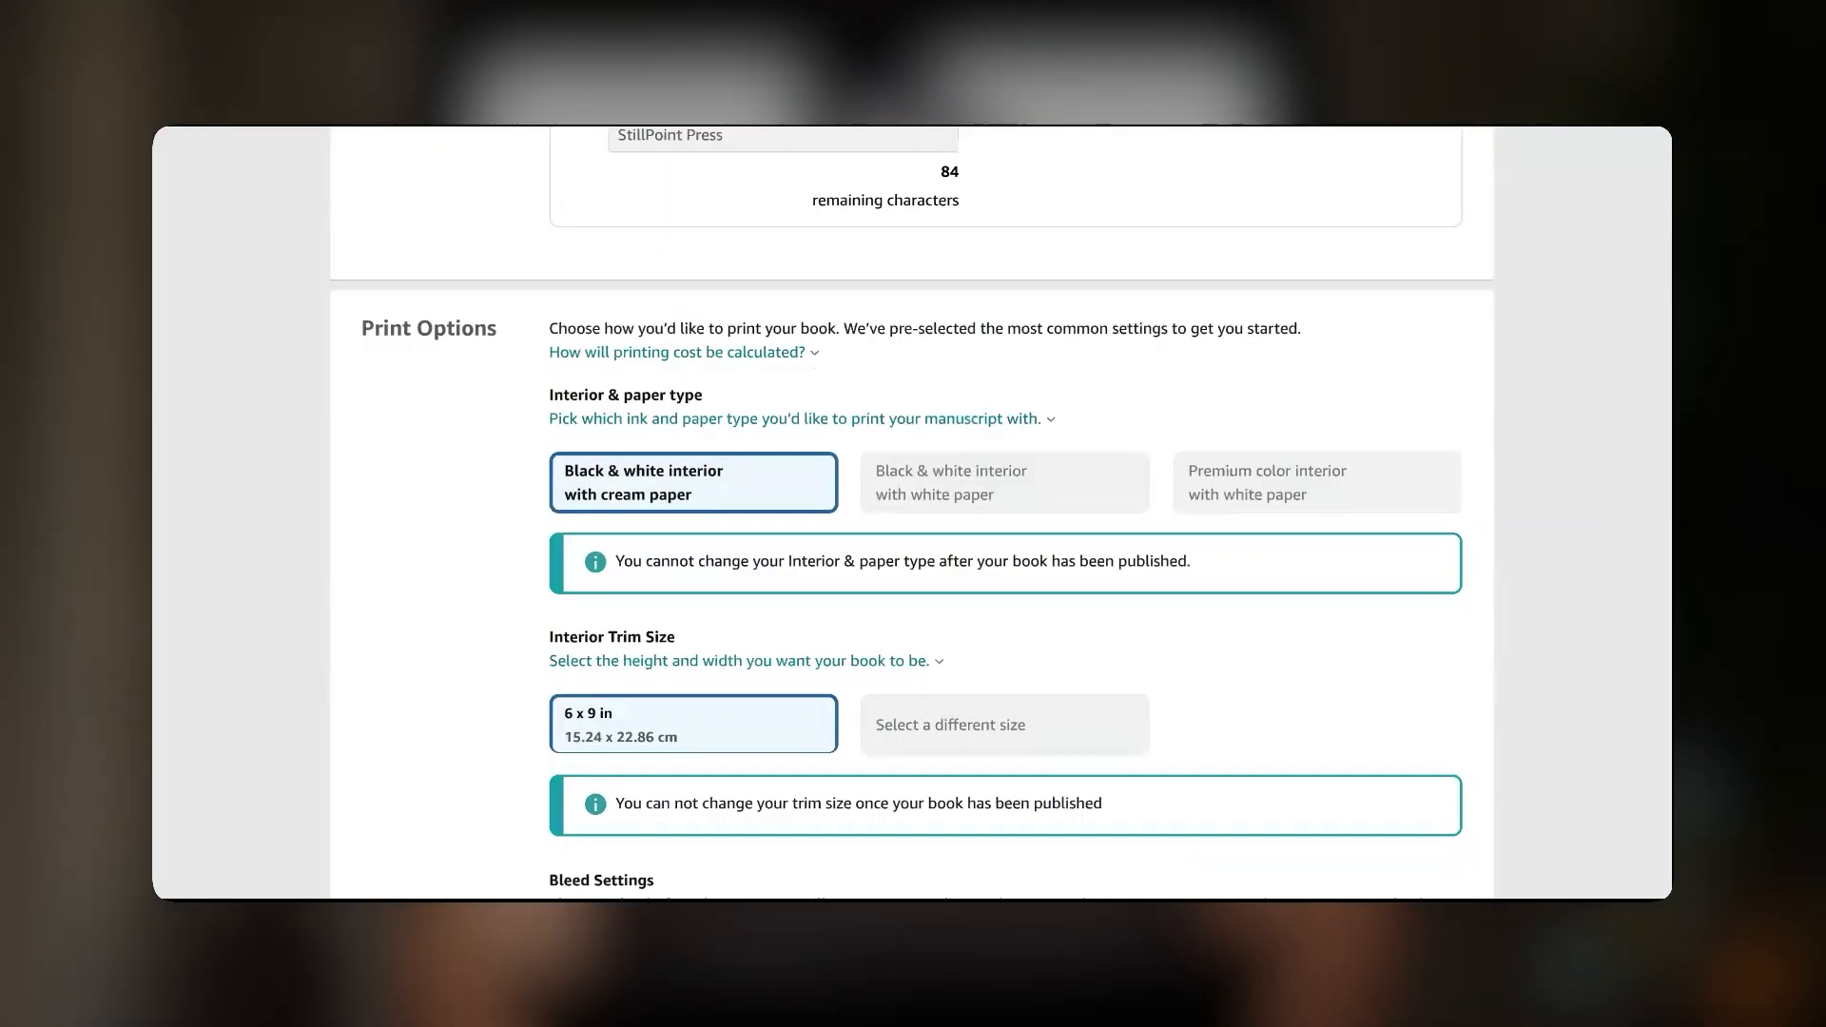
{"action": "scroll", "coordinate": [384, 495], "scroll_direction": "down", "scroll_amount": 4}
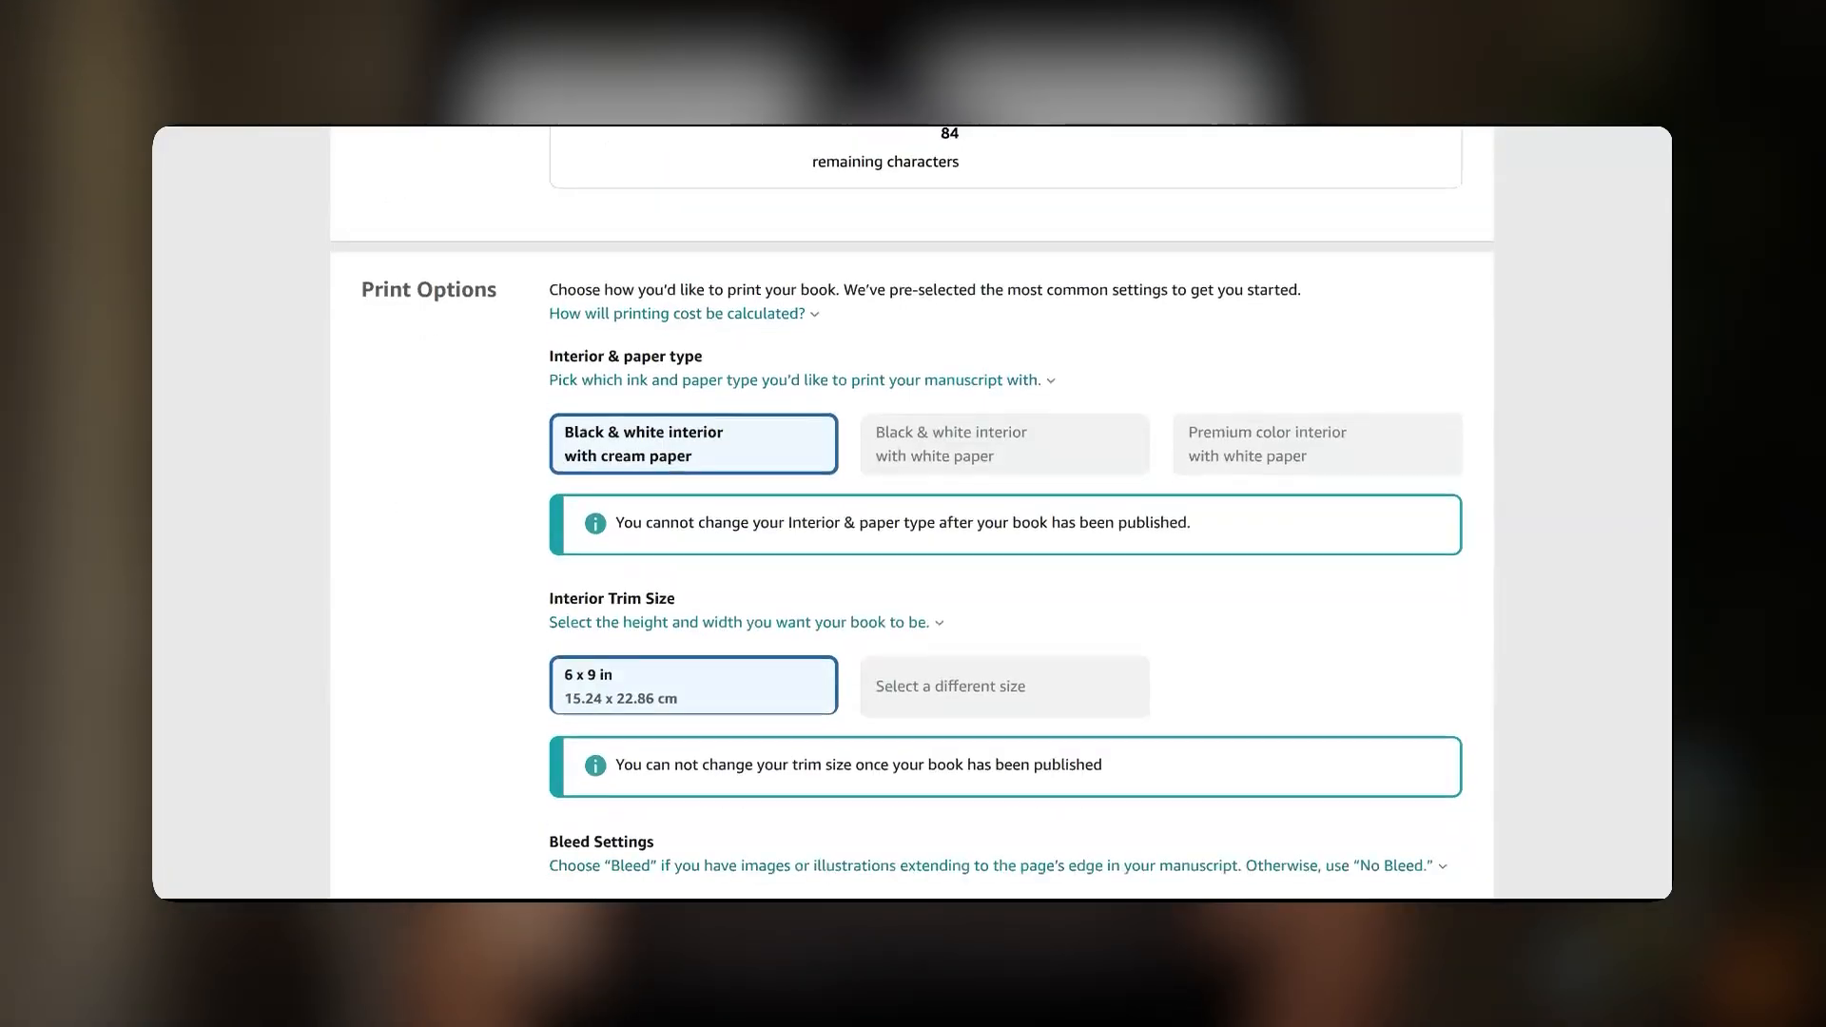
{"action": "scroll", "coordinate": [404, 469], "scroll_direction": "down", "scroll_amount": 1}
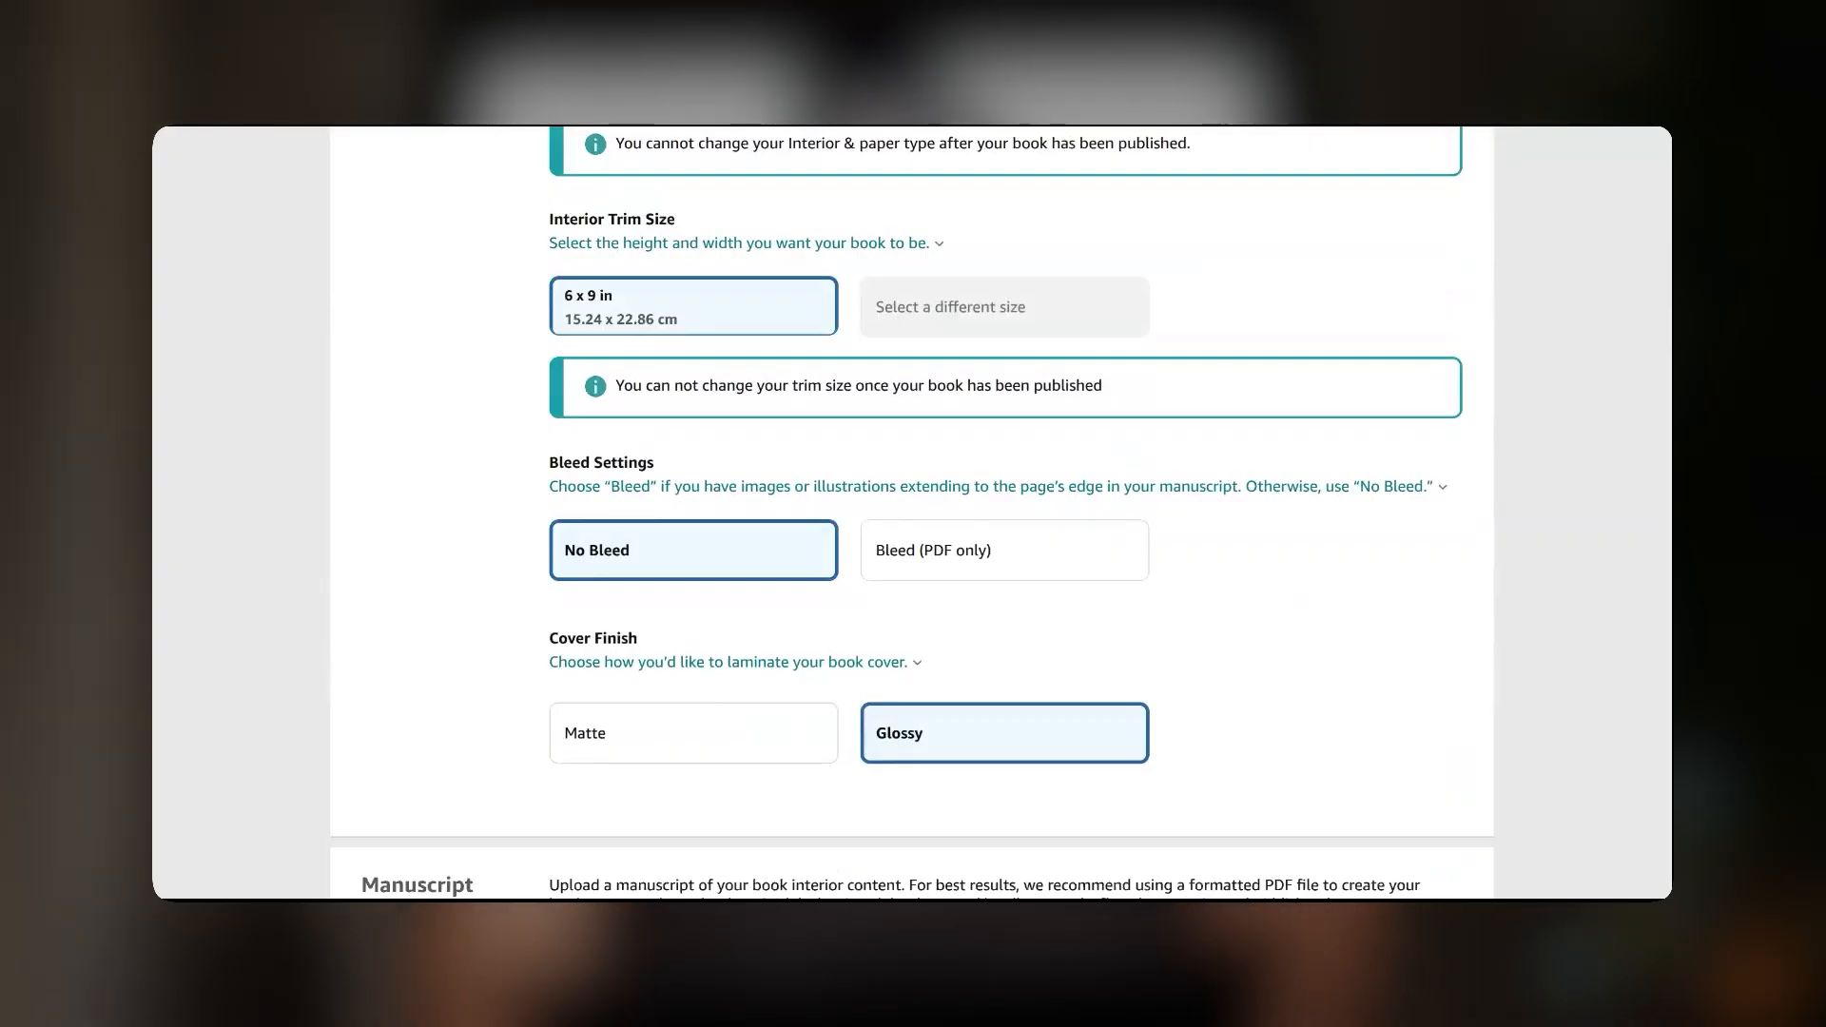
{"action": "scroll", "coordinate": [913, 511], "scroll_direction": "down", "scroll_amount": 2}
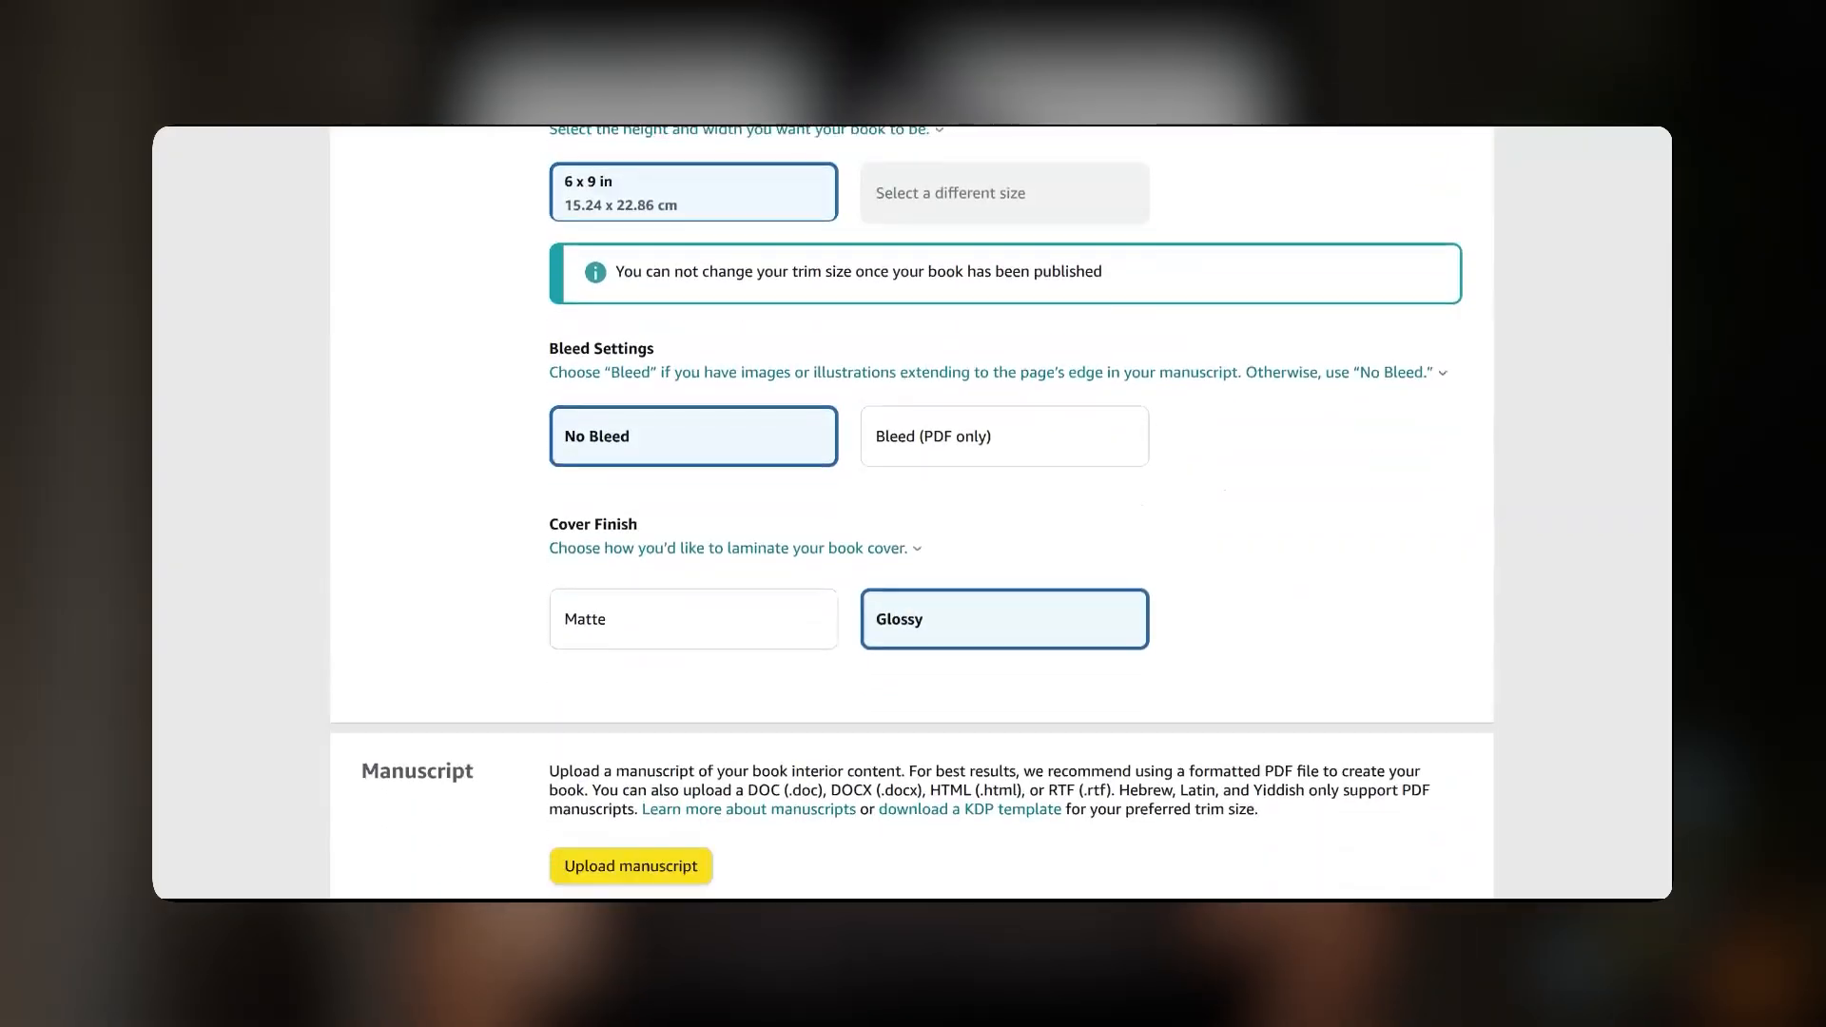
{"action": "scroll", "coordinate": [911, 491], "scroll_direction": "up", "scroll_amount": 1}
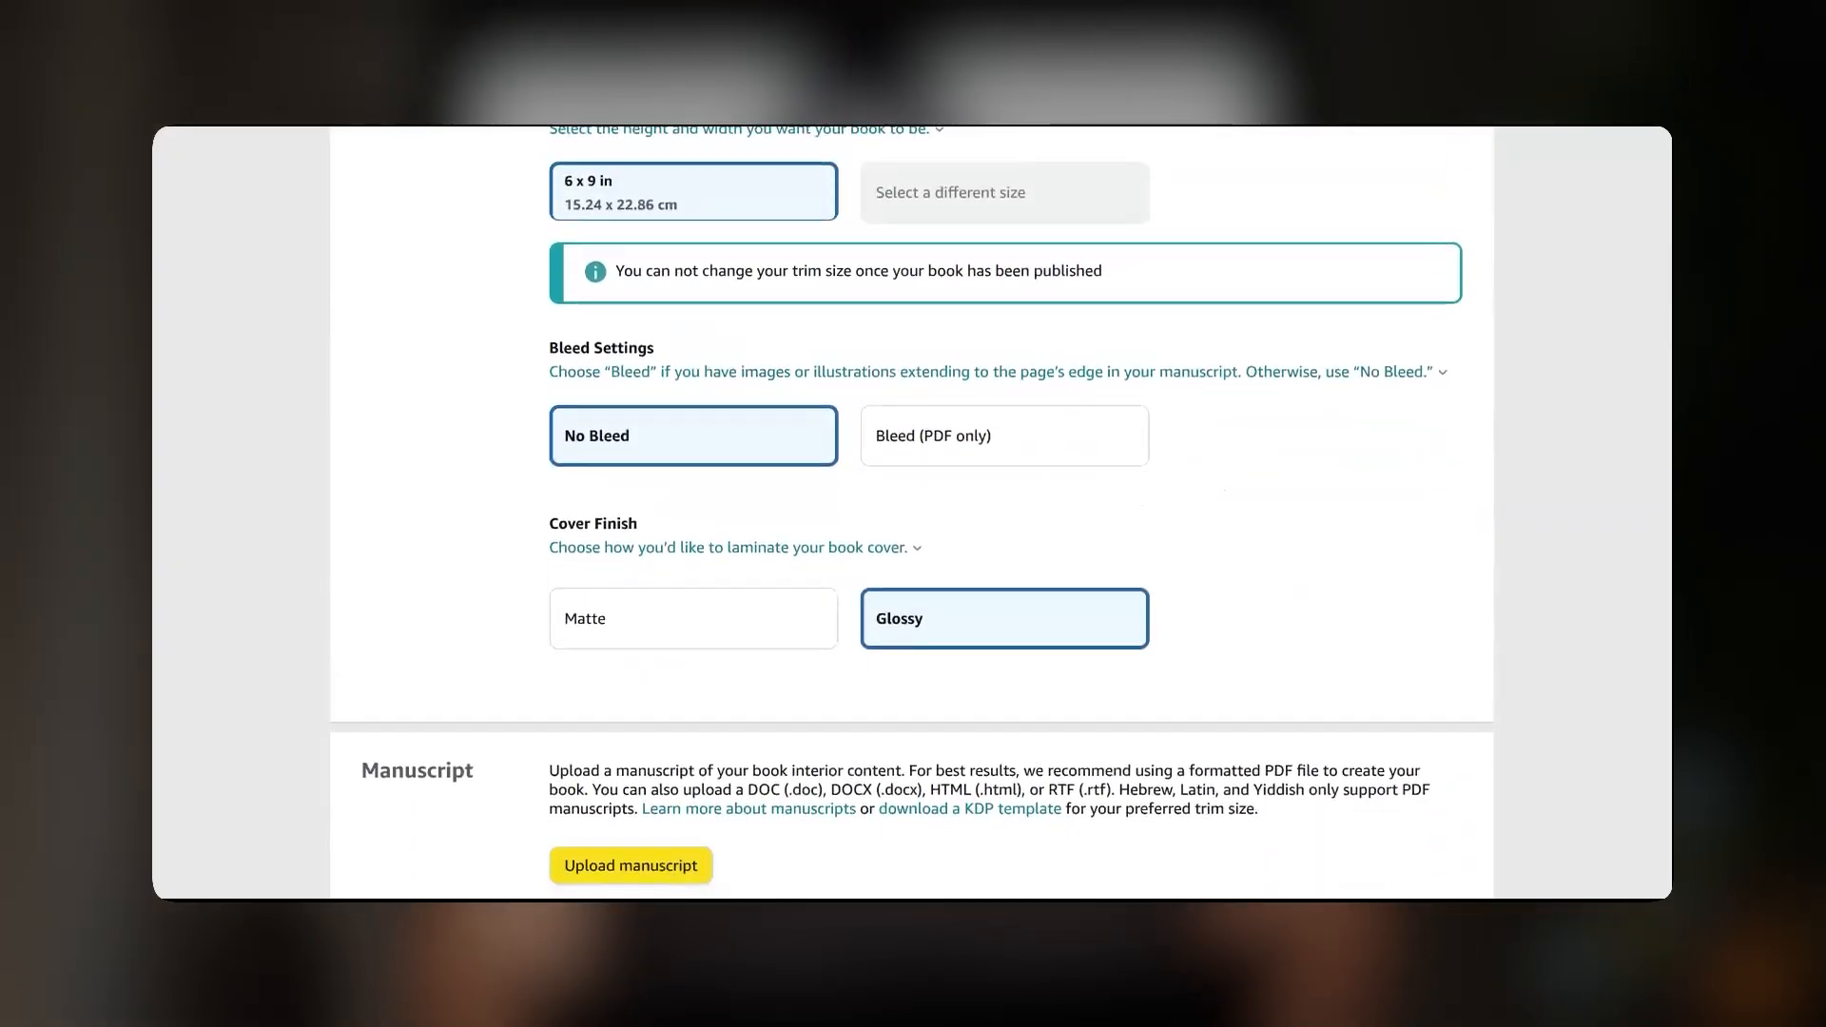
{"action": "scroll", "coordinate": [913, 511], "scroll_direction": "down", "scroll_amount": 2}
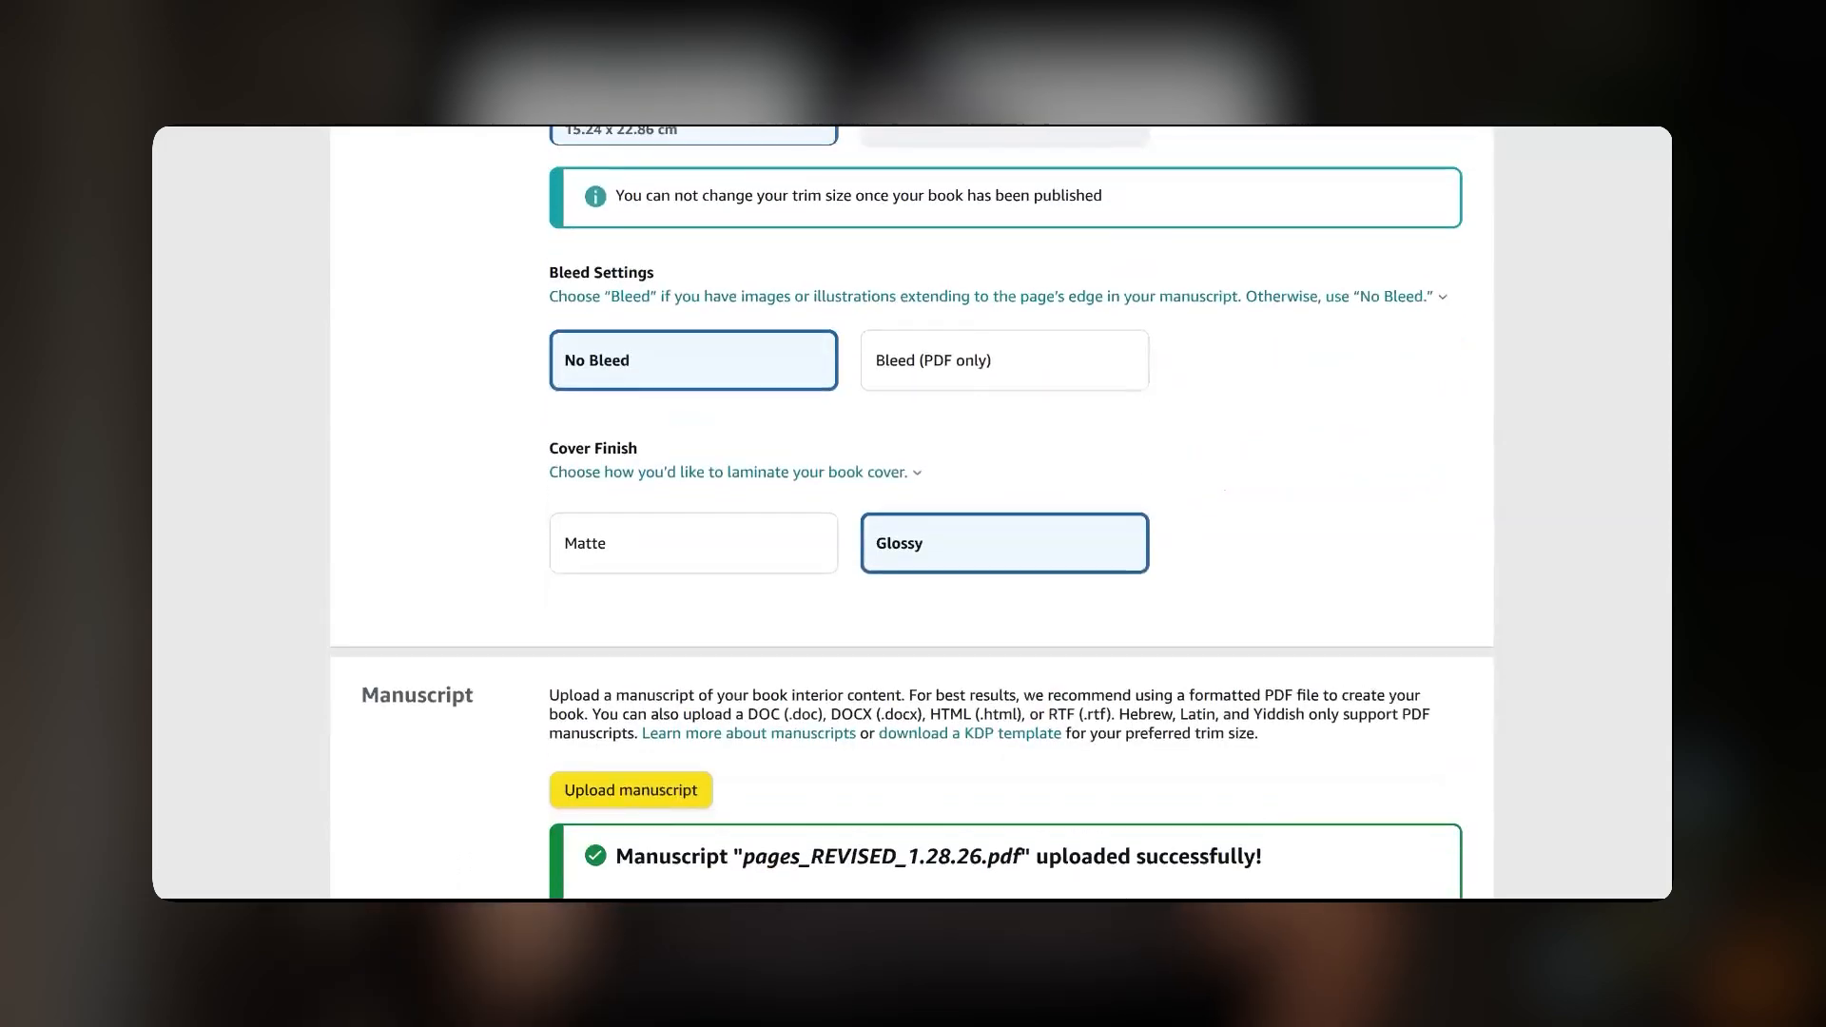
{"action": "scroll", "coordinate": [913, 511], "scroll_direction": "up", "scroll_amount": 2}
{"action": "scroll", "coordinate": [914, 511], "scroll_direction": "down", "scroll_amount": 6}
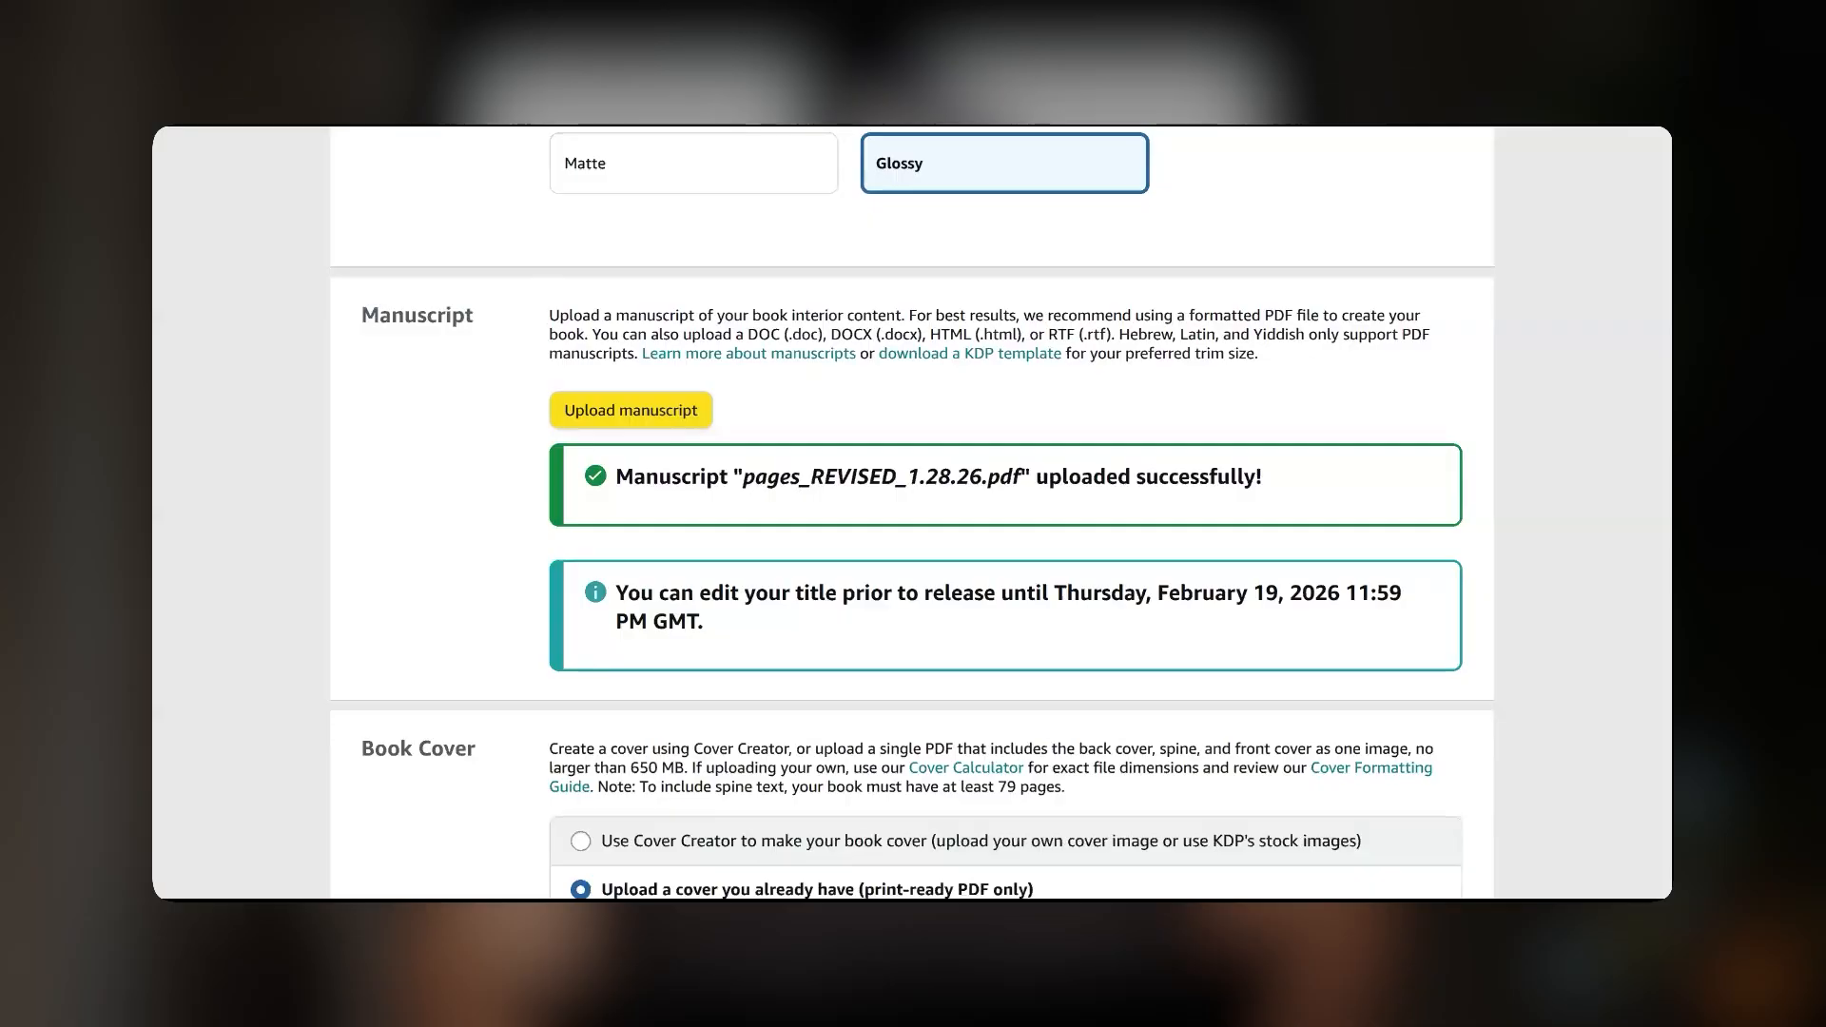
Read the Manuscript section's guidance on accepted file formats for the book interior
{"action": "left_click_drag", "start_coordinate": [562, 310], "coordinate": [922, 333]}
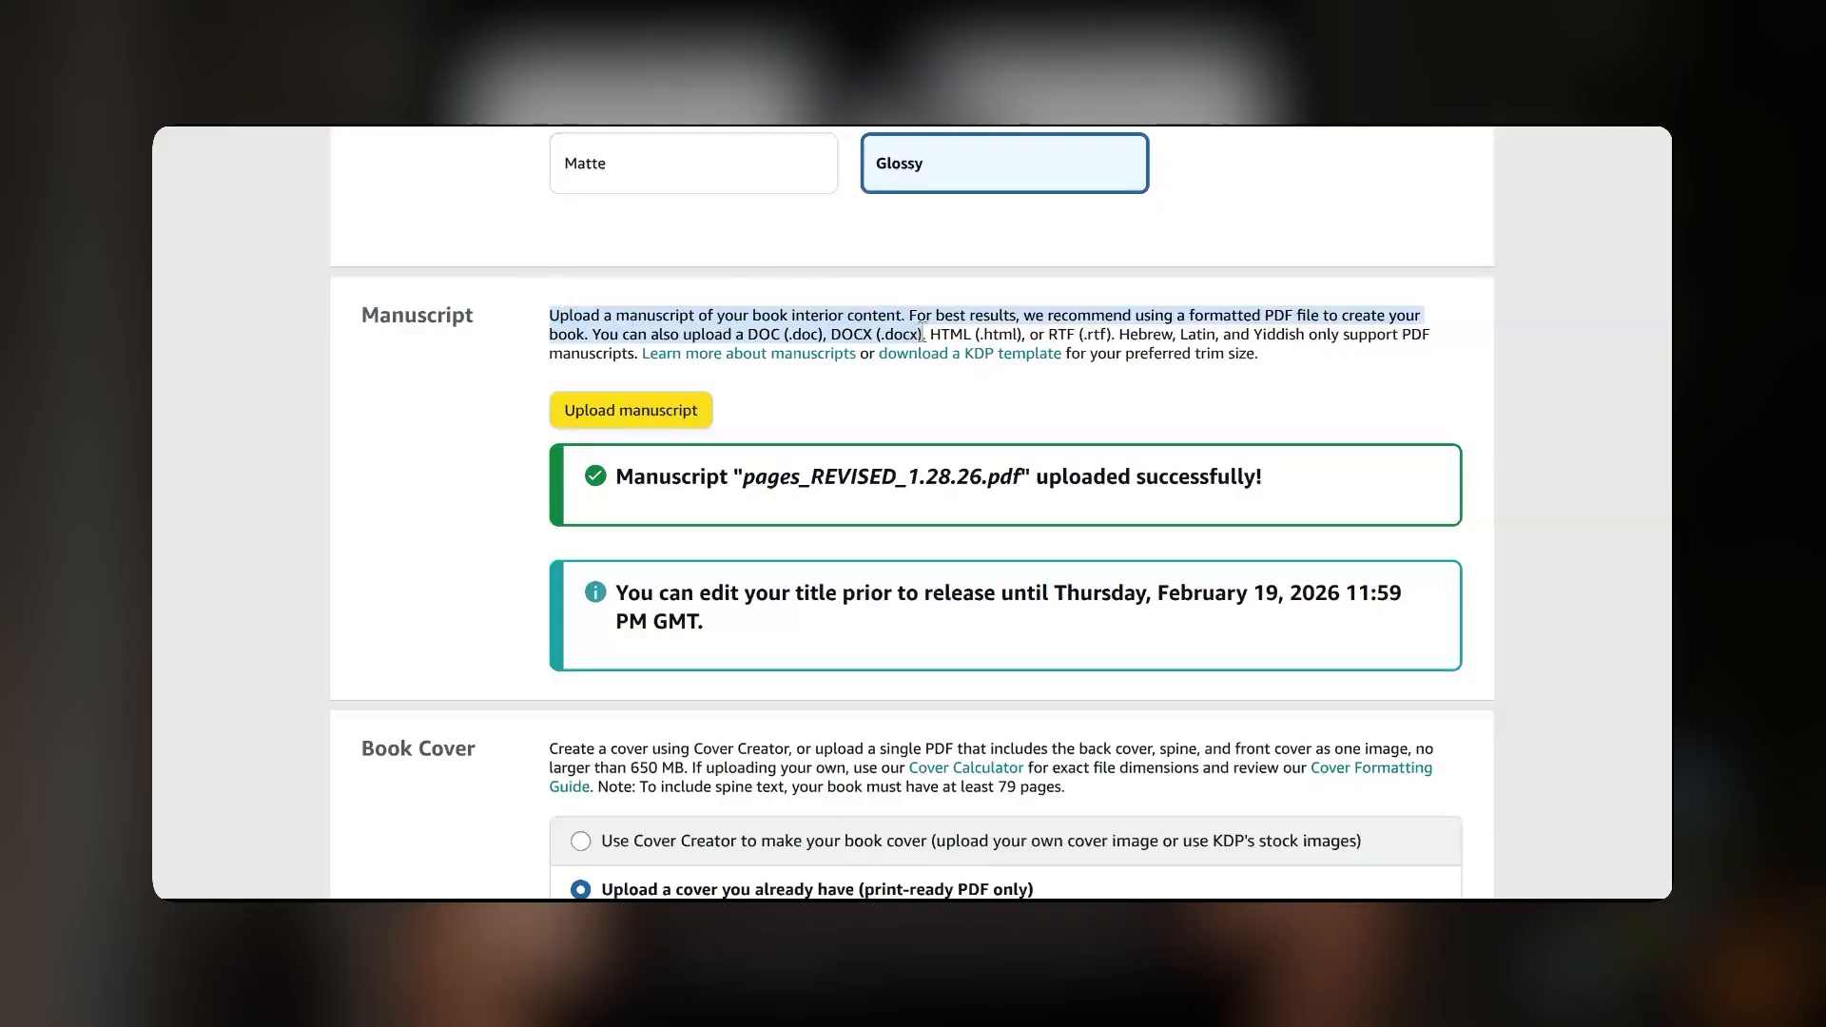
{"action": "left_click", "coordinate": [709, 324]}
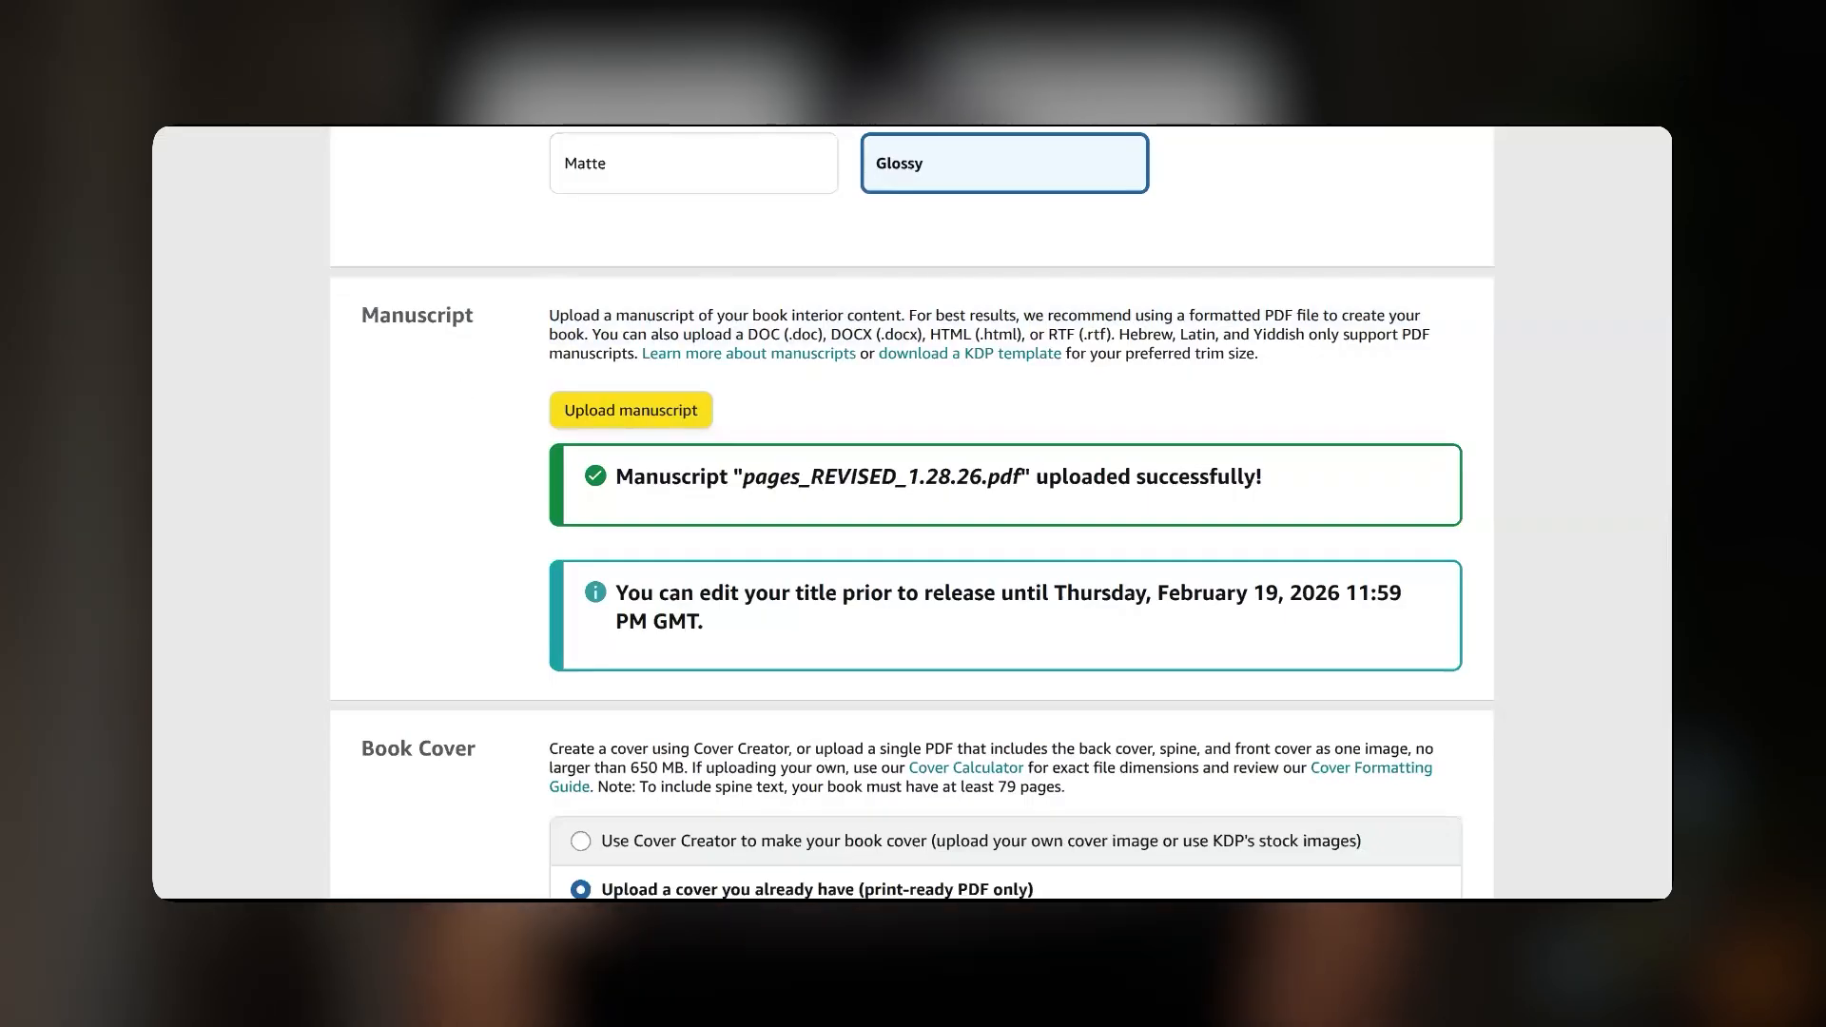
{"action": "scroll", "coordinate": [464, 388], "scroll_direction": "down", "scroll_amount": 1}
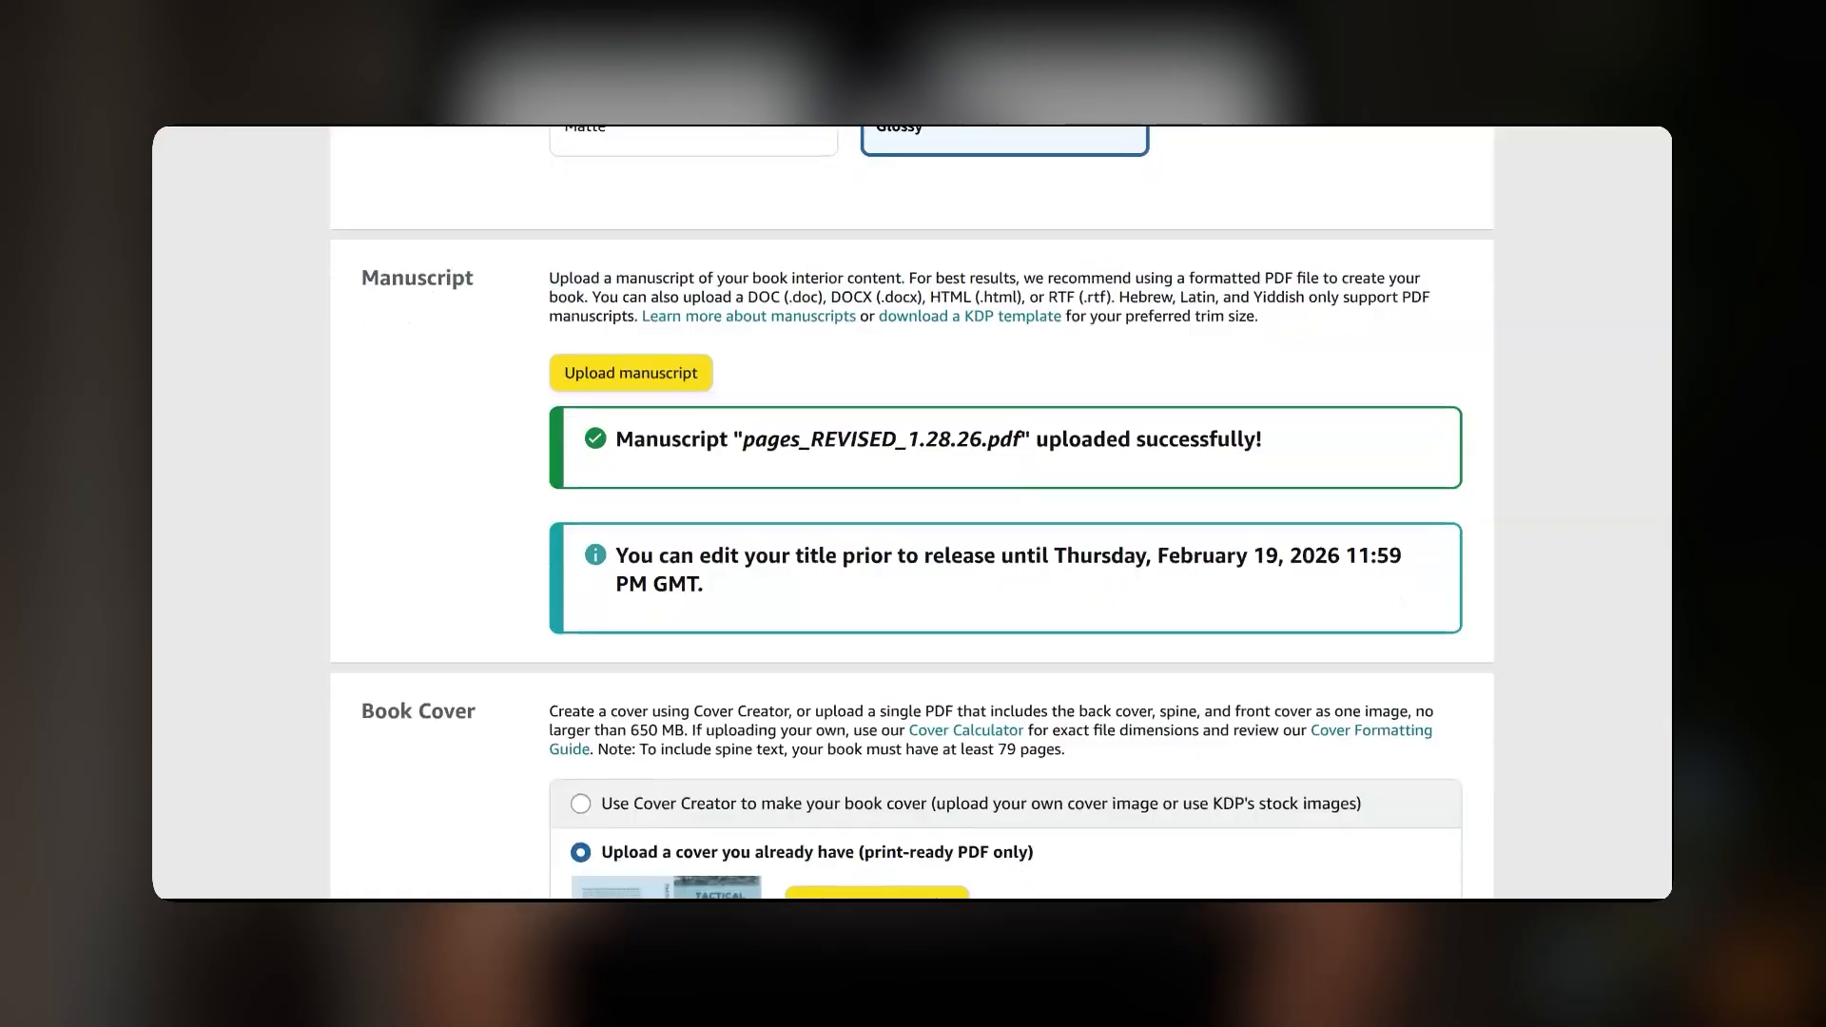
Review the Book Cover, AI-Generated Content, Book Preview and printing cost Summary sections of the hardcover content
{"action": "scroll", "coordinate": [913, 513], "scroll_direction": "down", "scroll_amount": 3}
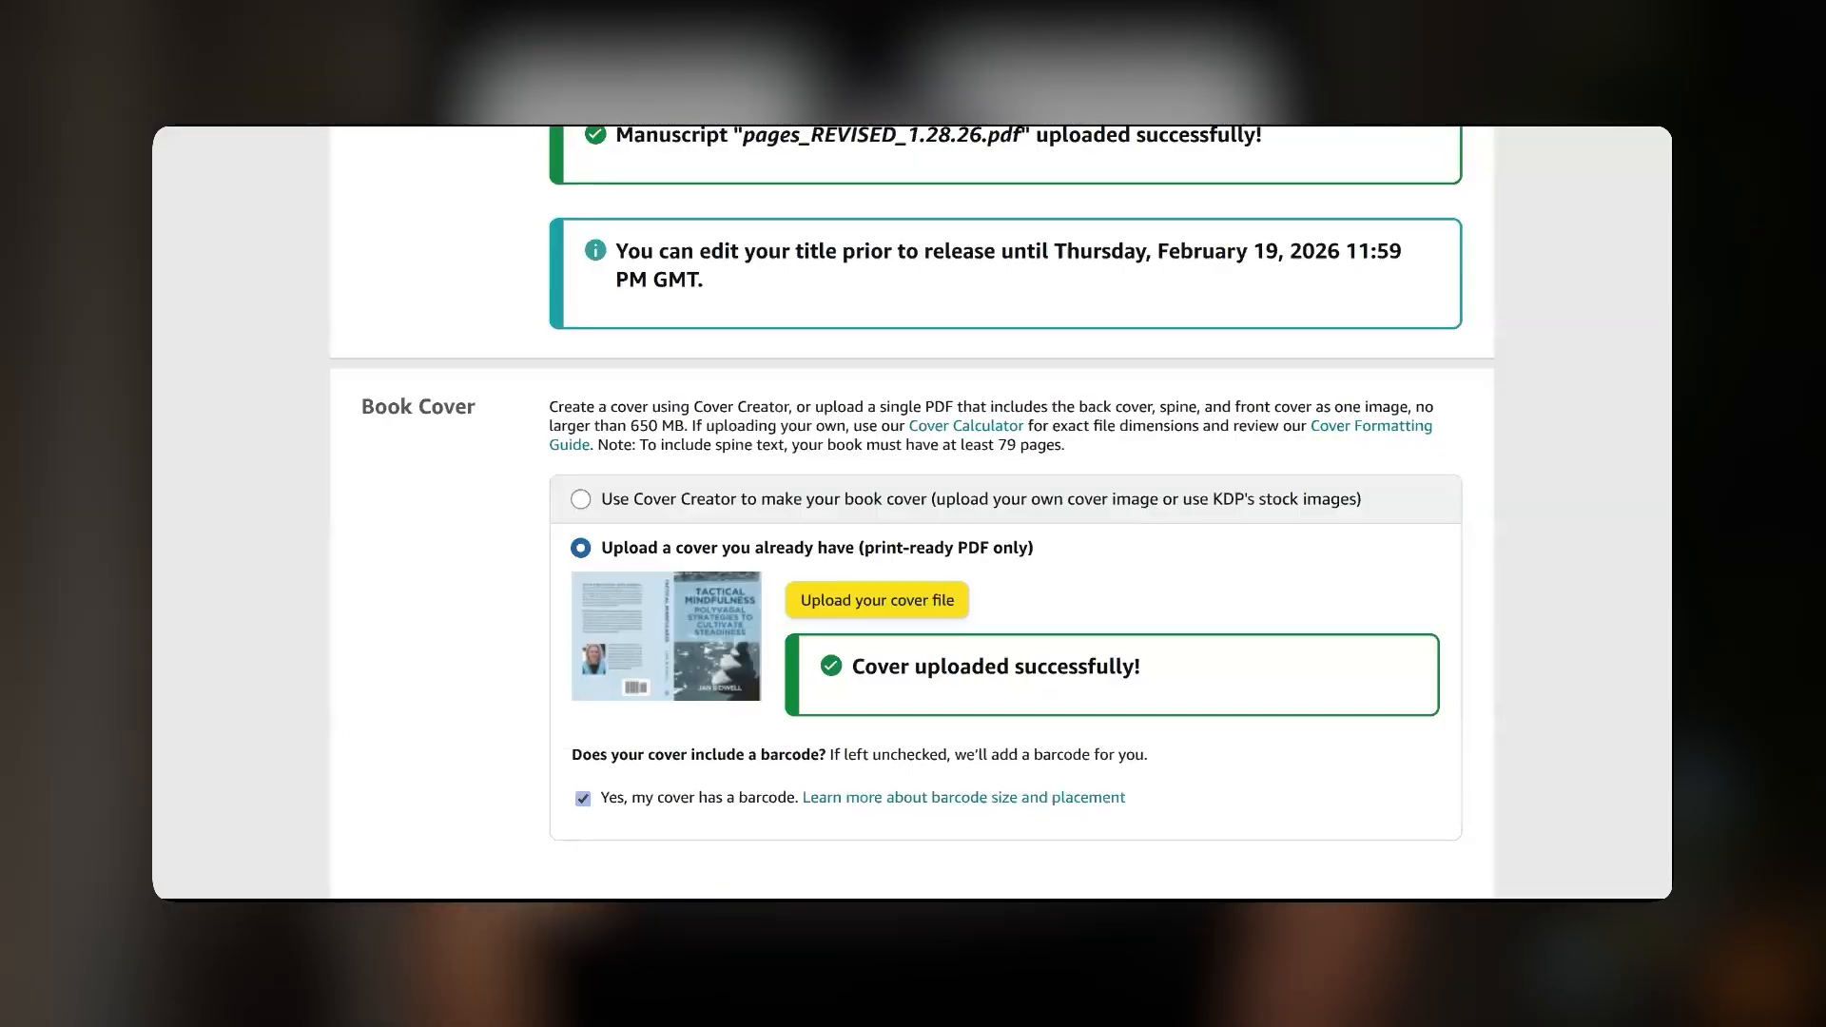
{"action": "scroll", "coordinate": [913, 514], "scroll_direction": "down", "scroll_amount": 9}
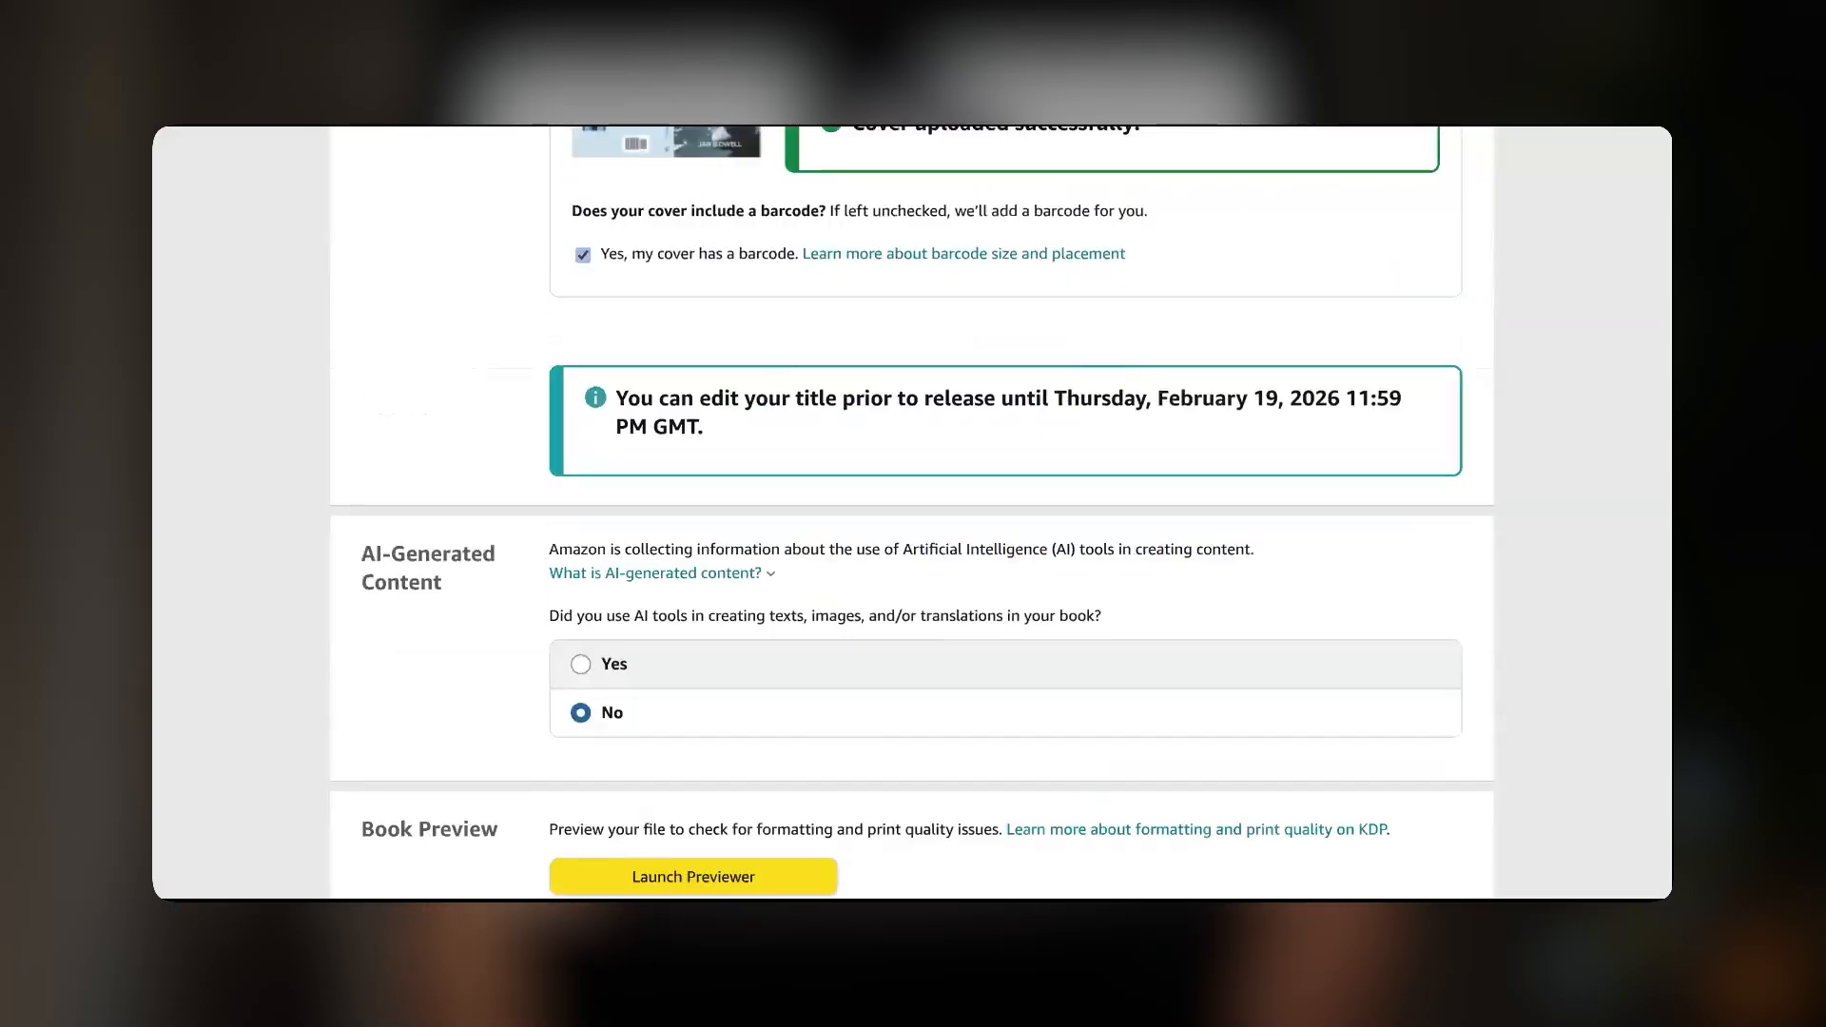
{"action": "scroll", "coordinate": [913, 513], "scroll_direction": "down", "scroll_amount": 4}
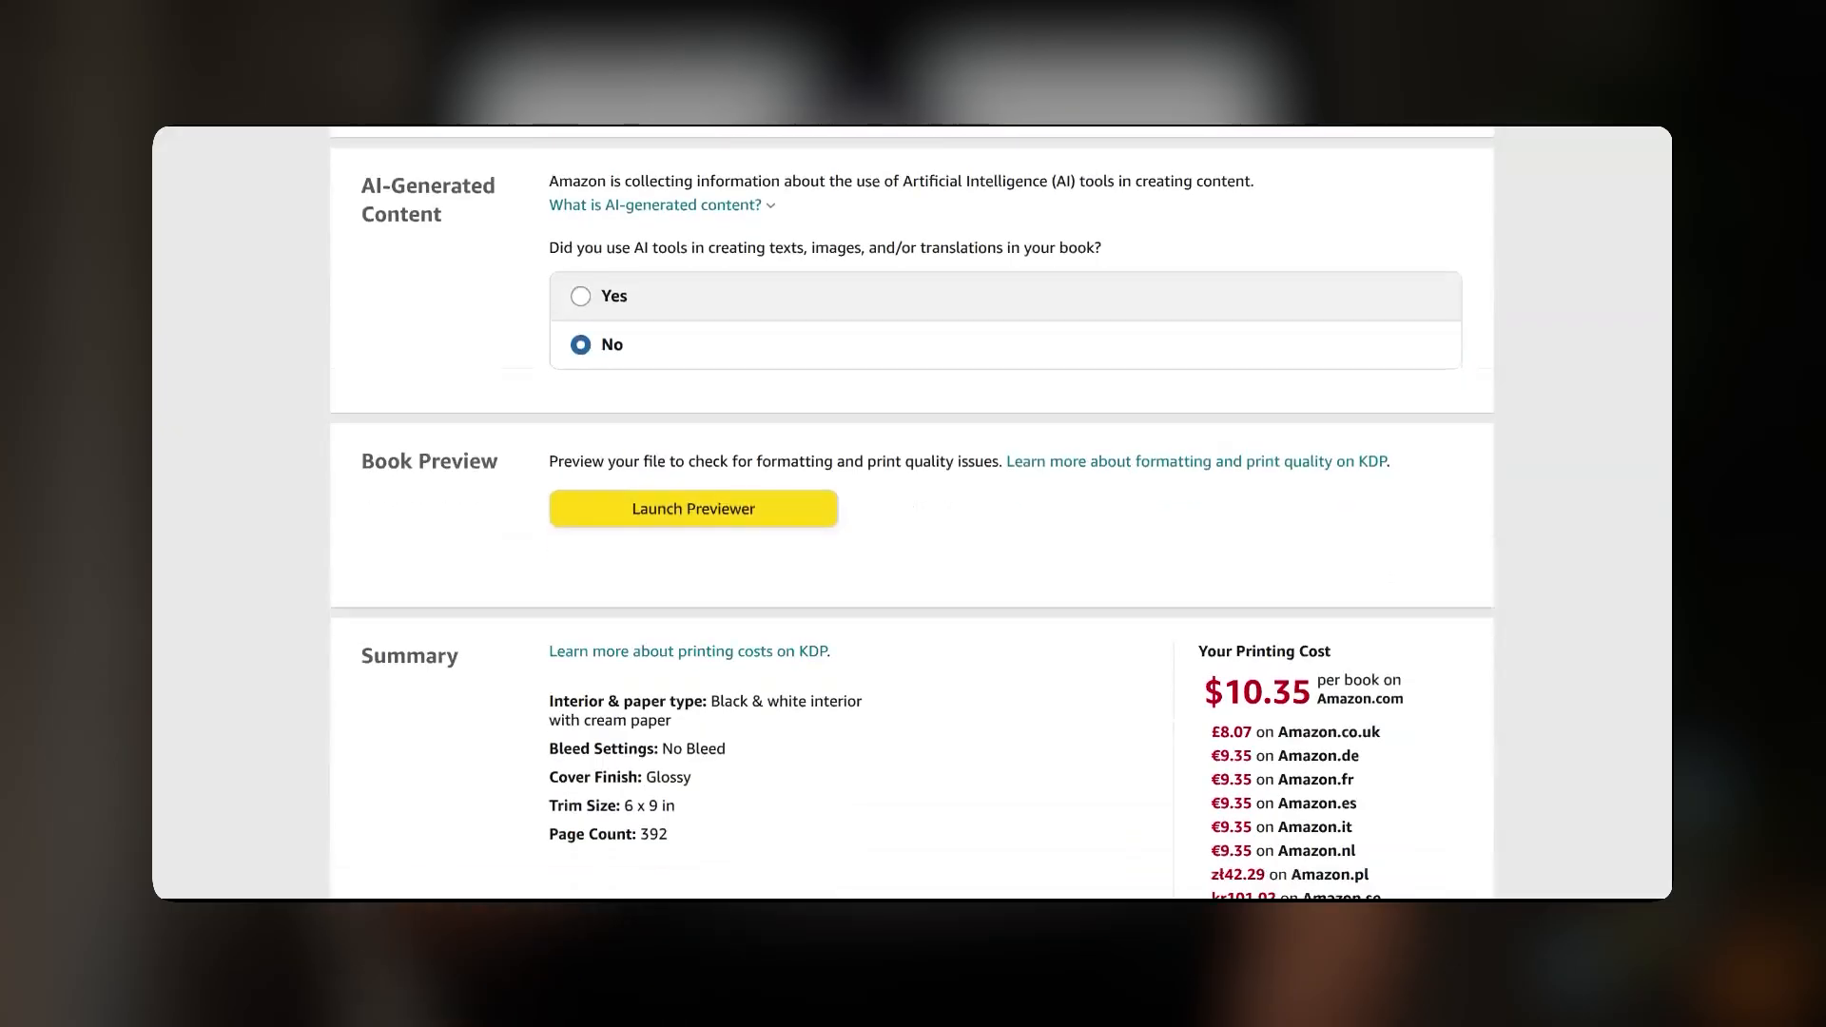
{"action": "scroll", "coordinate": [913, 513], "scroll_direction": "down", "scroll_amount": 1}
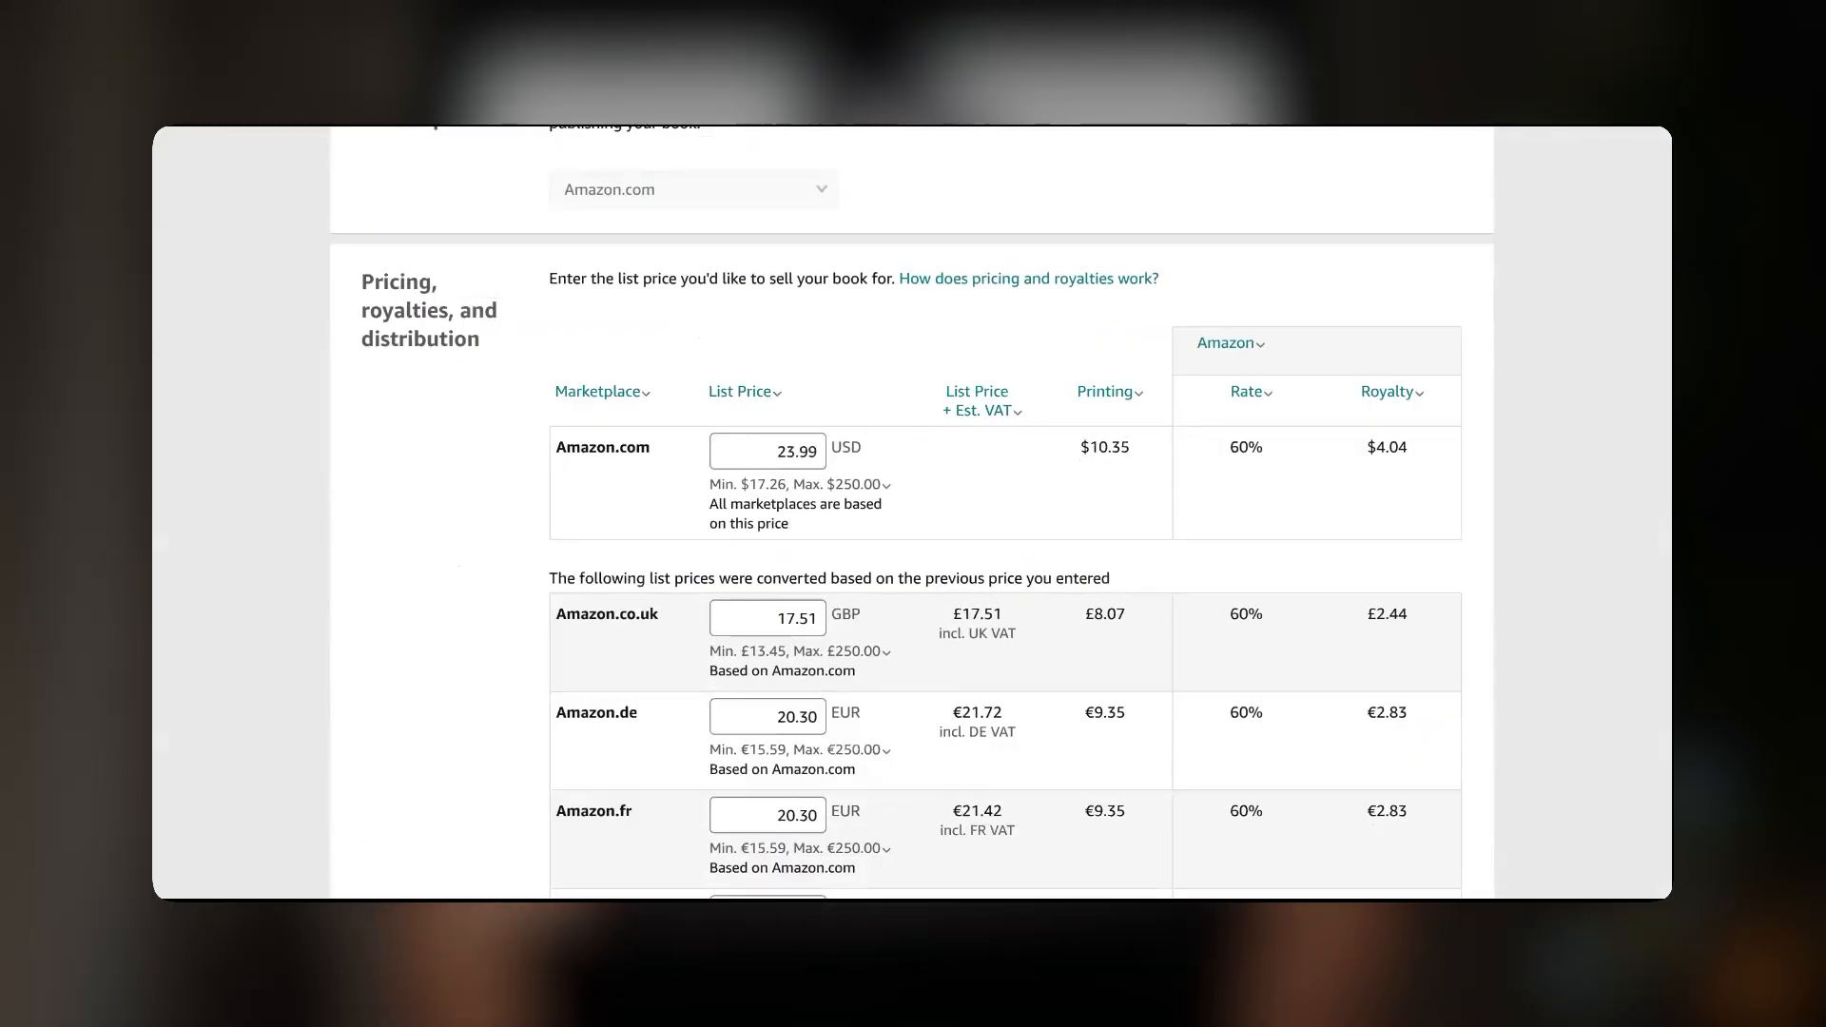
Review the hardcover's list prices and royalties by marketplace, down to the proof request and publishing options
{"action": "scroll", "coordinate": [1006, 514], "scroll_direction": "down", "scroll_amount": 5}
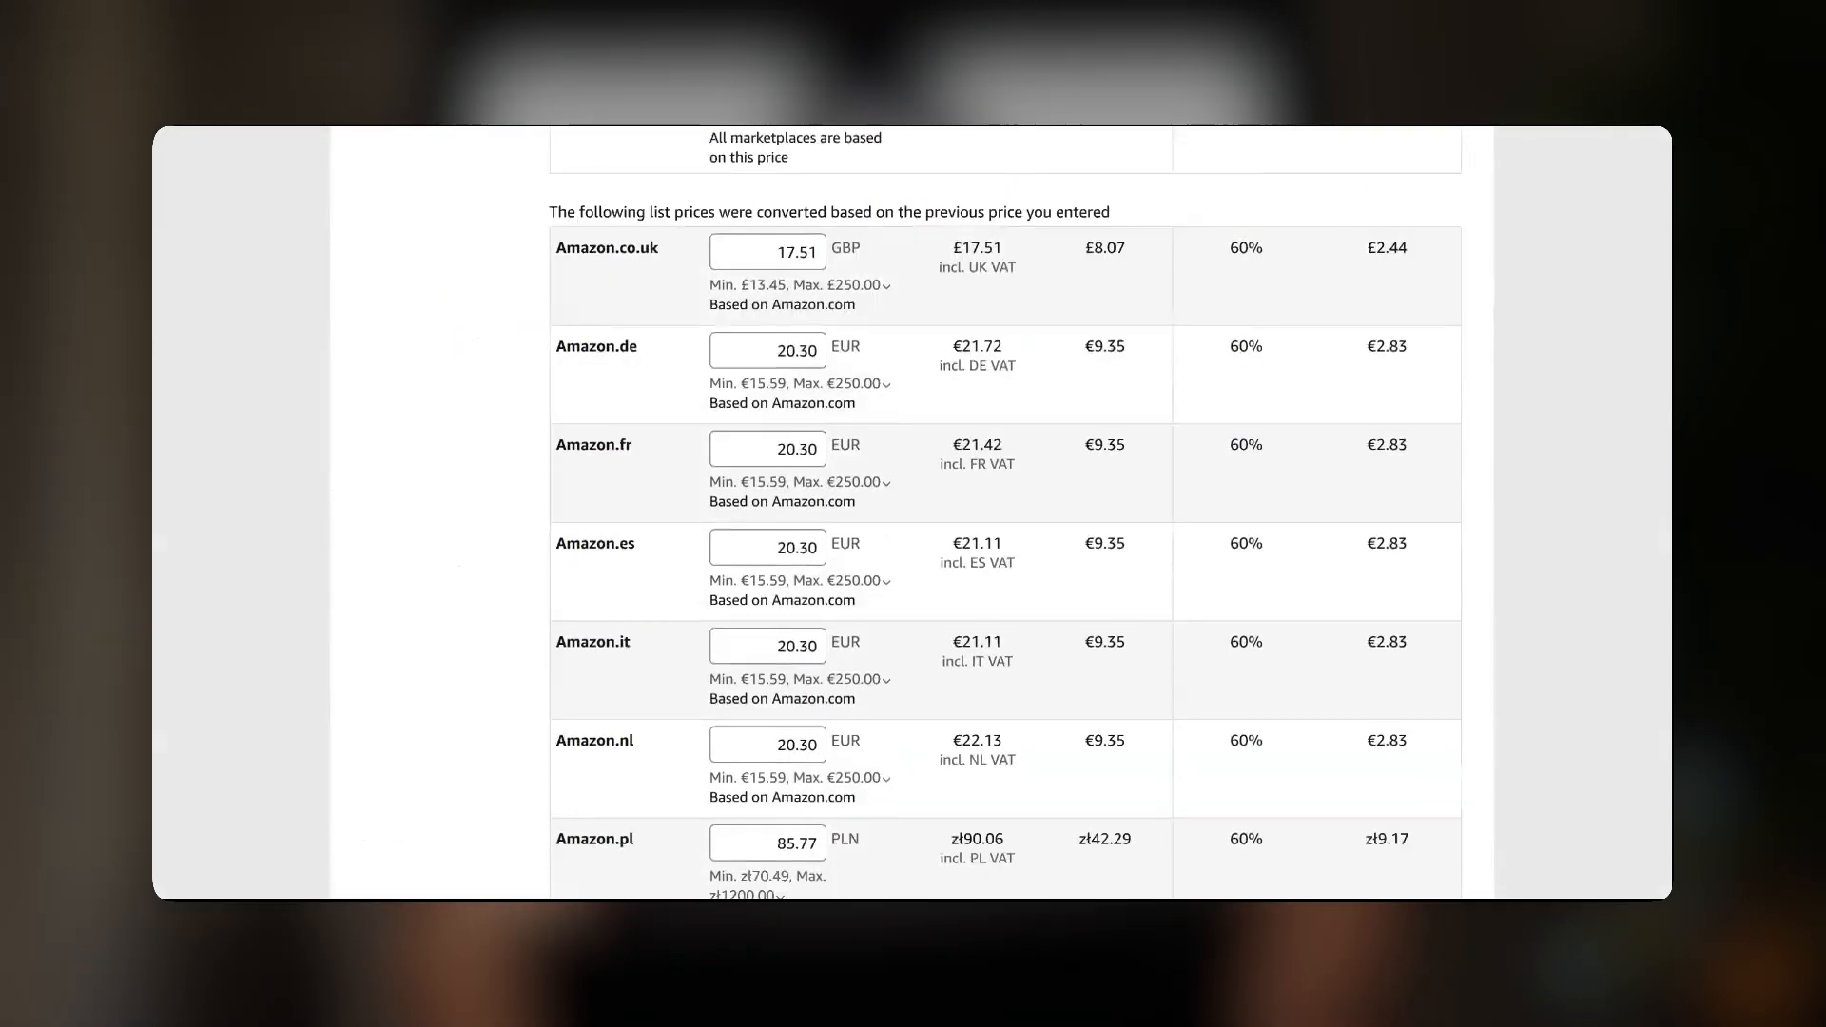
{"action": "scroll", "coordinate": [1006, 514], "scroll_direction": "down", "scroll_amount": 10}
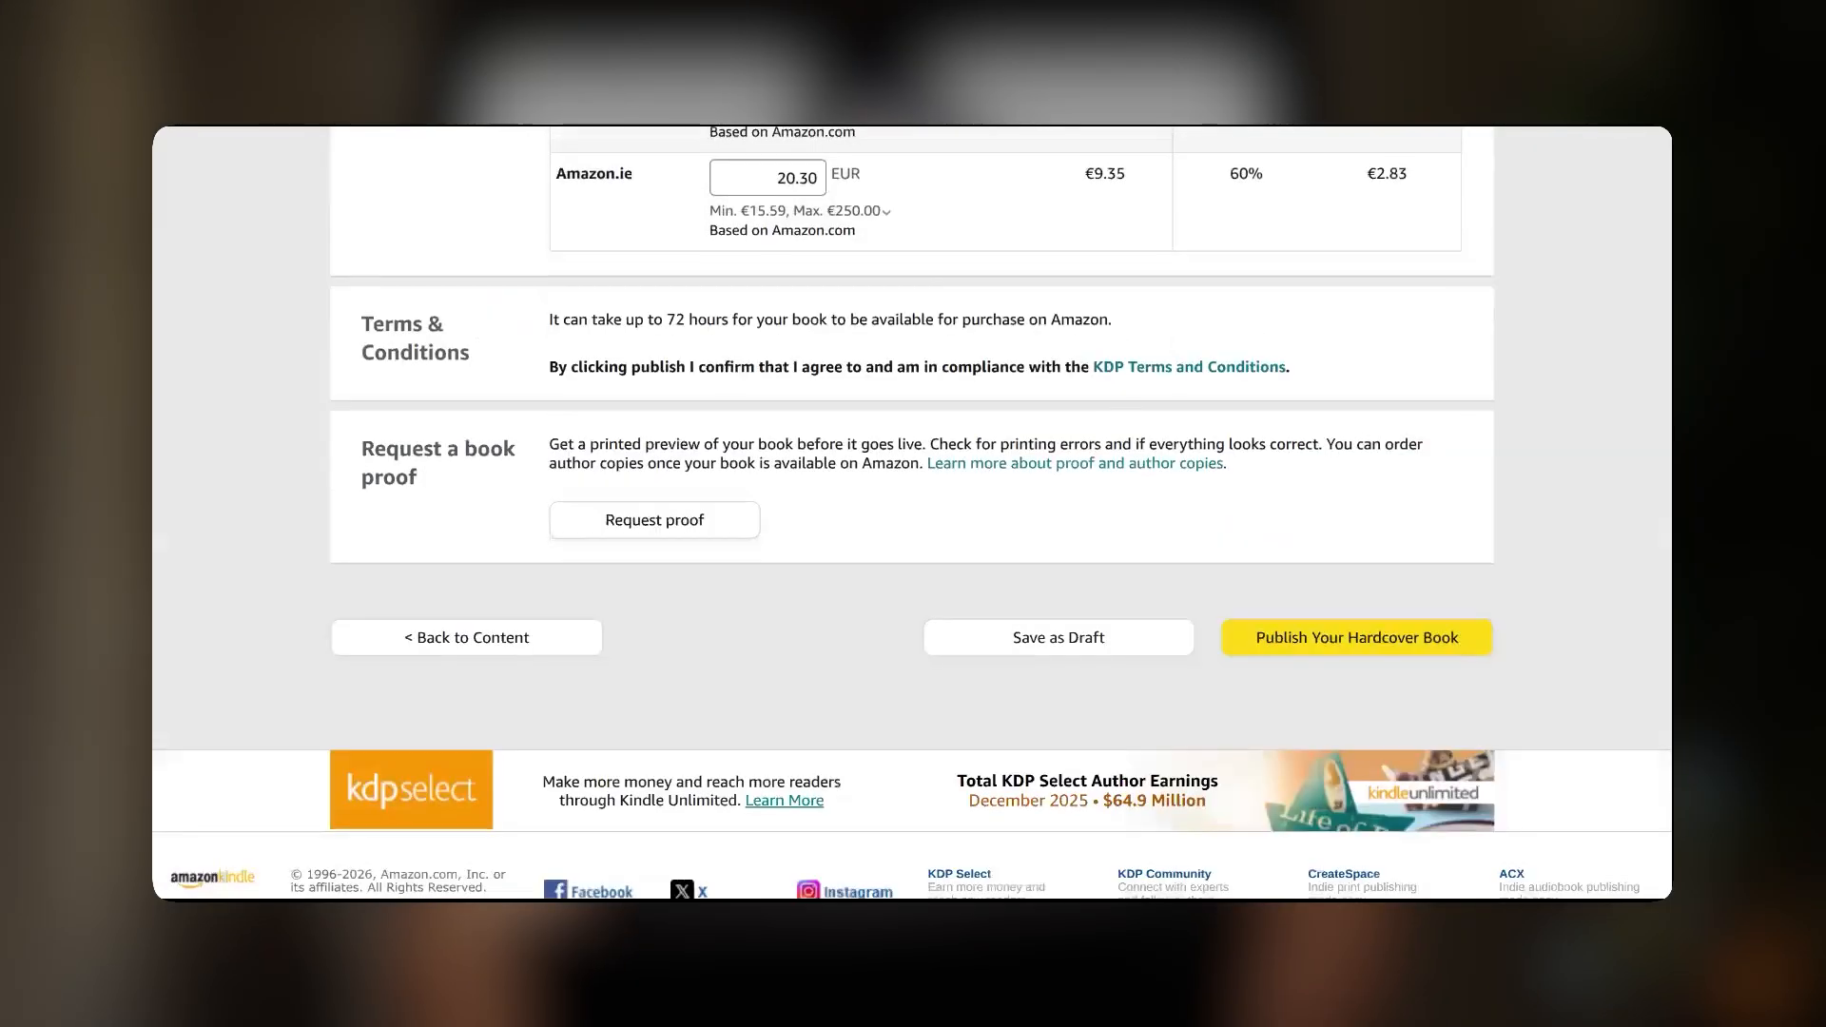